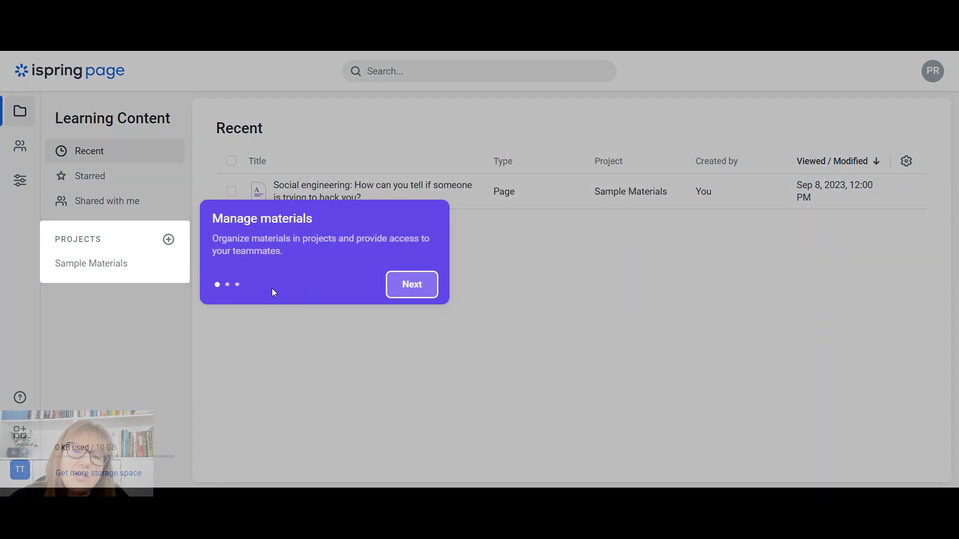
- Go through the three introductory tour messages and finish the tour
click(411, 286)
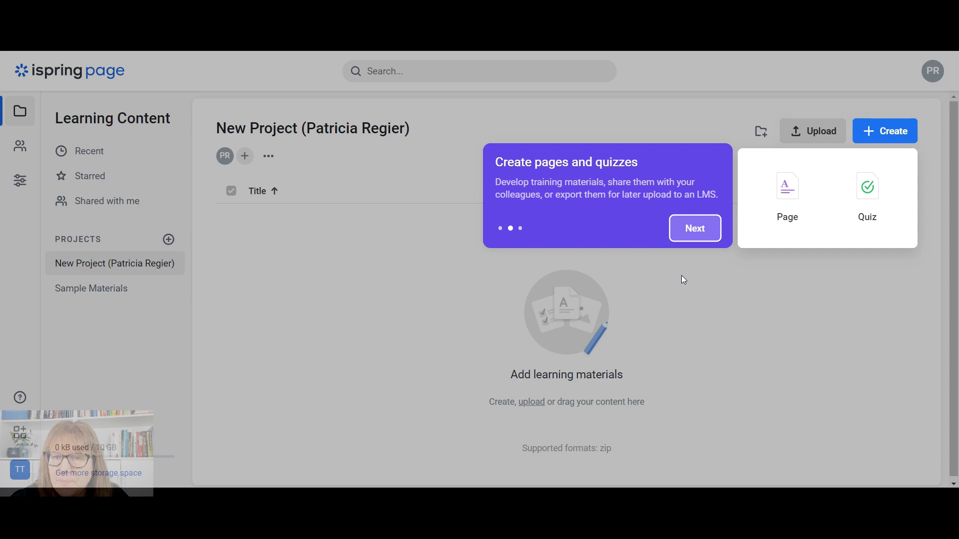
click(690, 237)
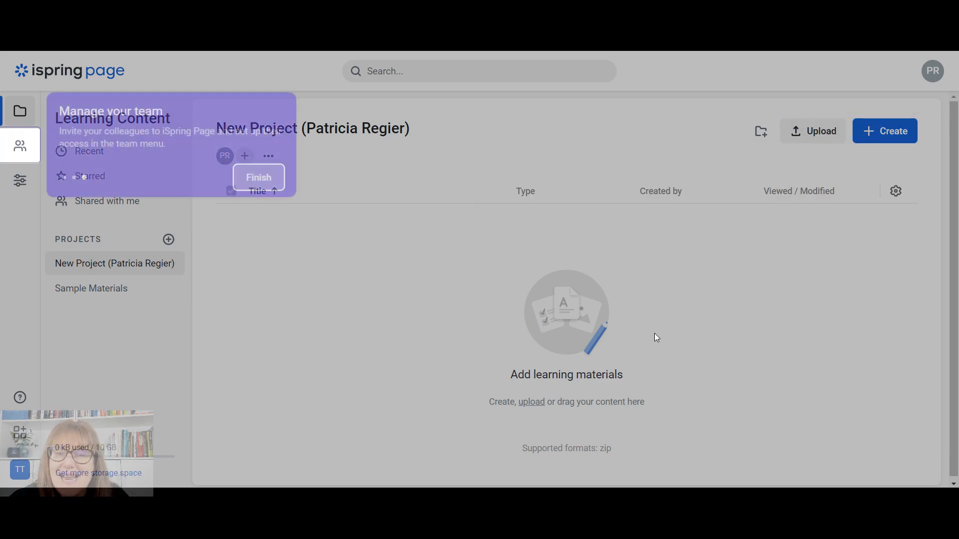
click(257, 179)
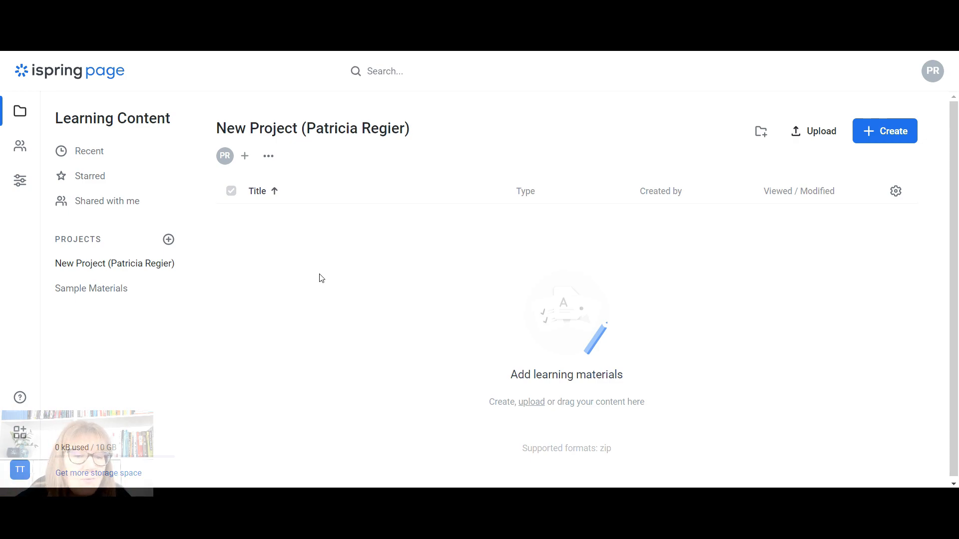
- Create a new page in the new project and accept the offer to try iSpring AI
click(894, 135)
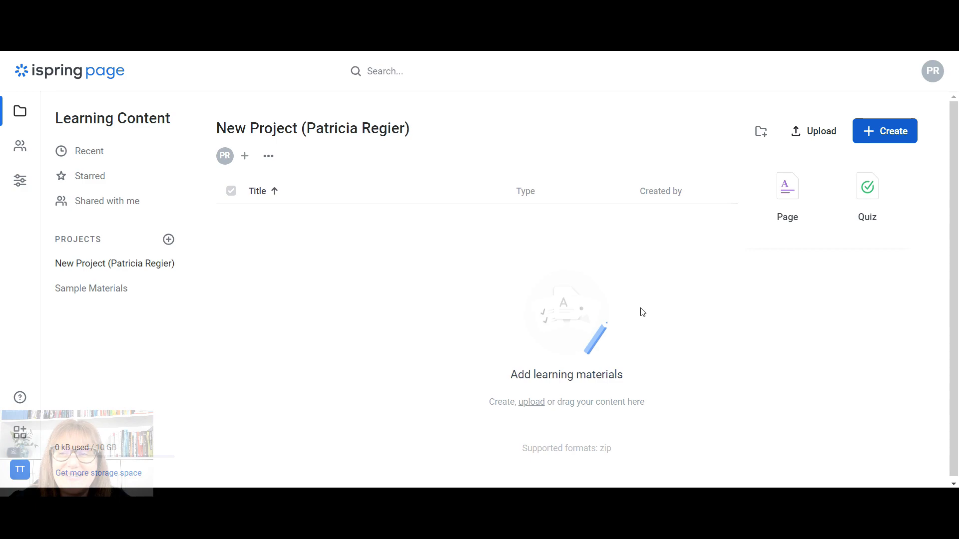
click(789, 194)
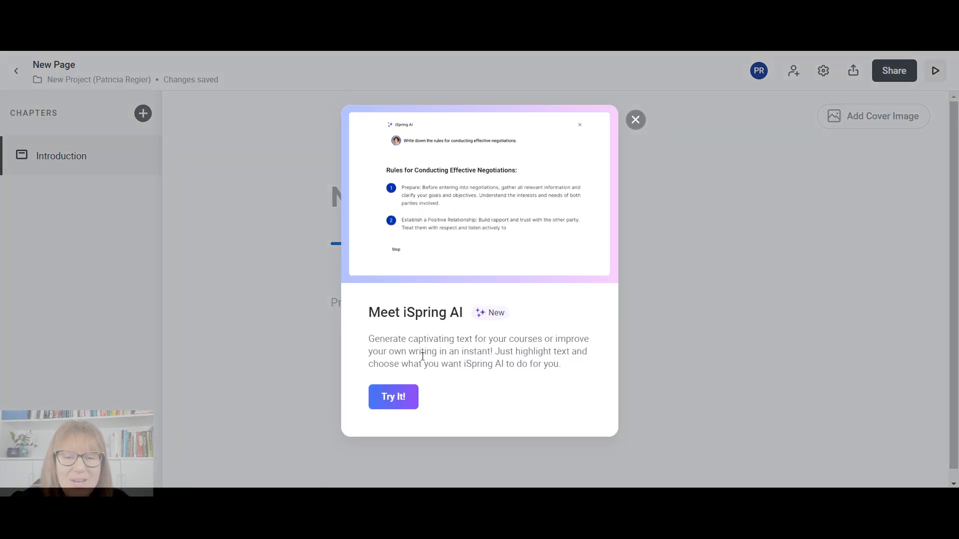
click(398, 397)
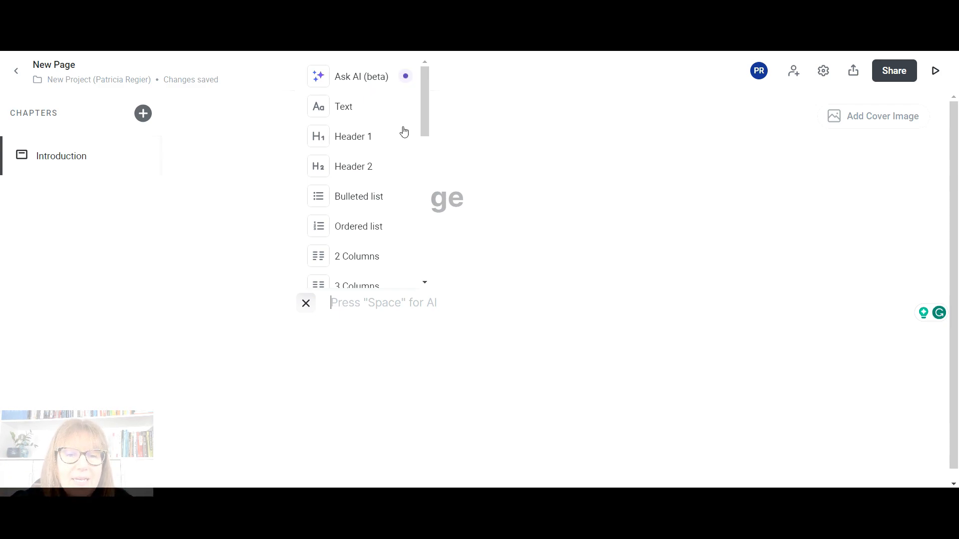
- Ask iSpring AI "What should I create", accepting its terms, and add the generated slide deck text to the page
drag(427, 113, 428, 259)
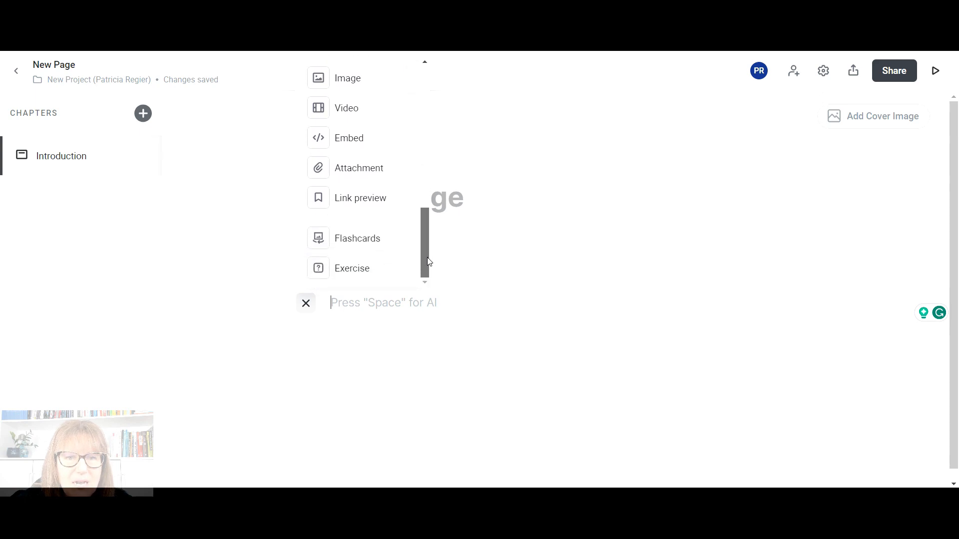
drag(428, 259, 426, 114)
click(370, 80)
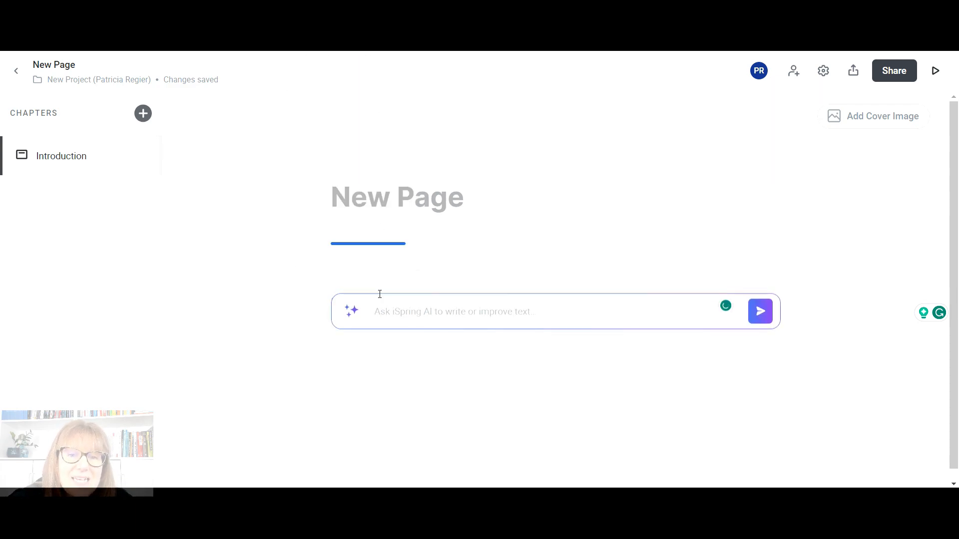
text(What should I create)
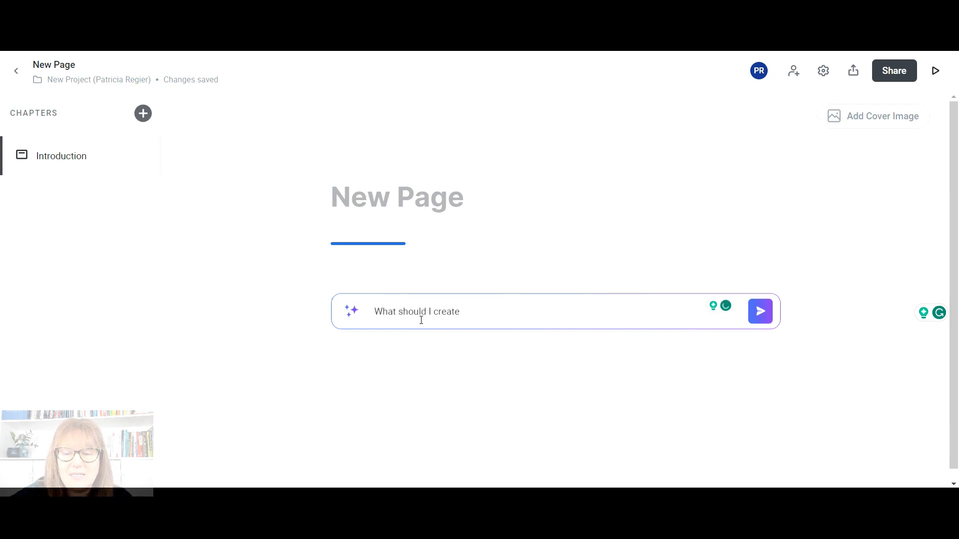
key(Return)
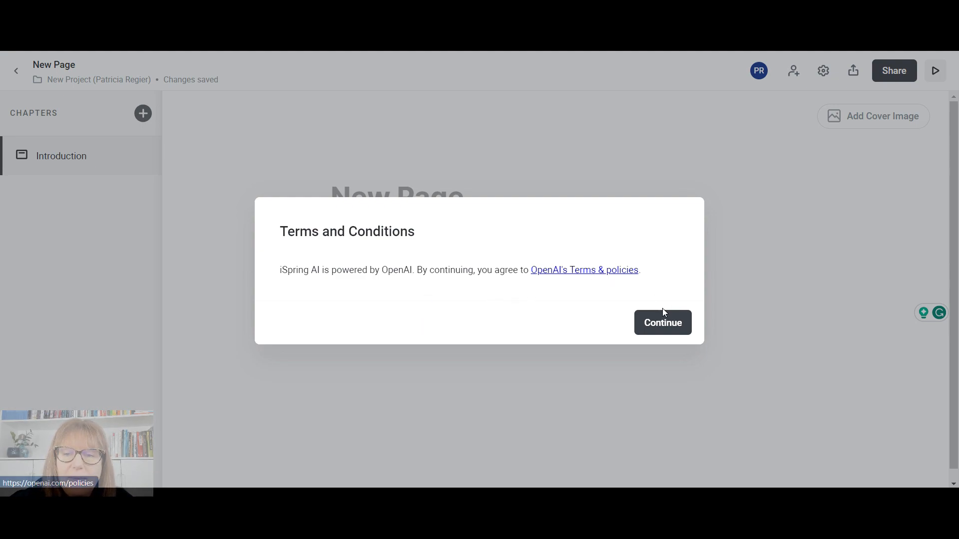
click(657, 327)
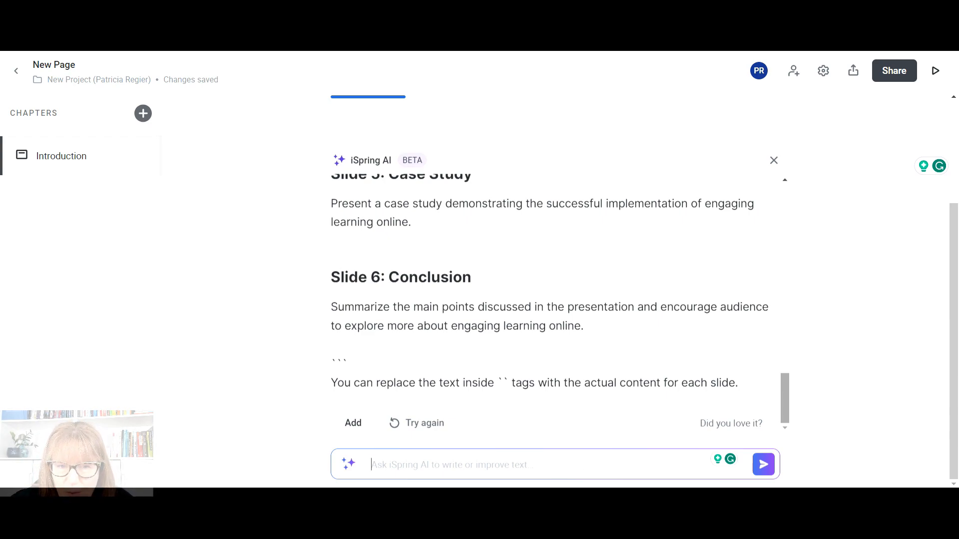
click(353, 424)
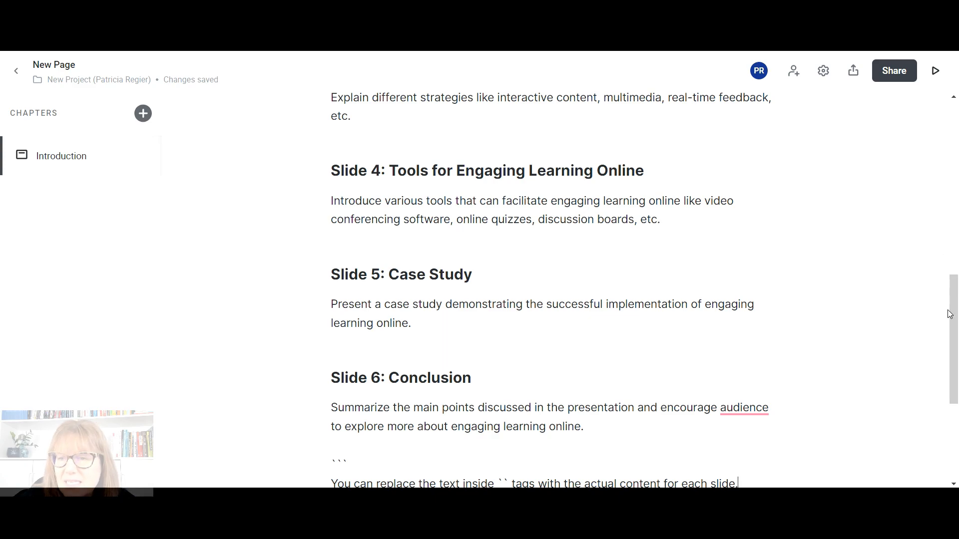
drag(953, 325, 953, 209)
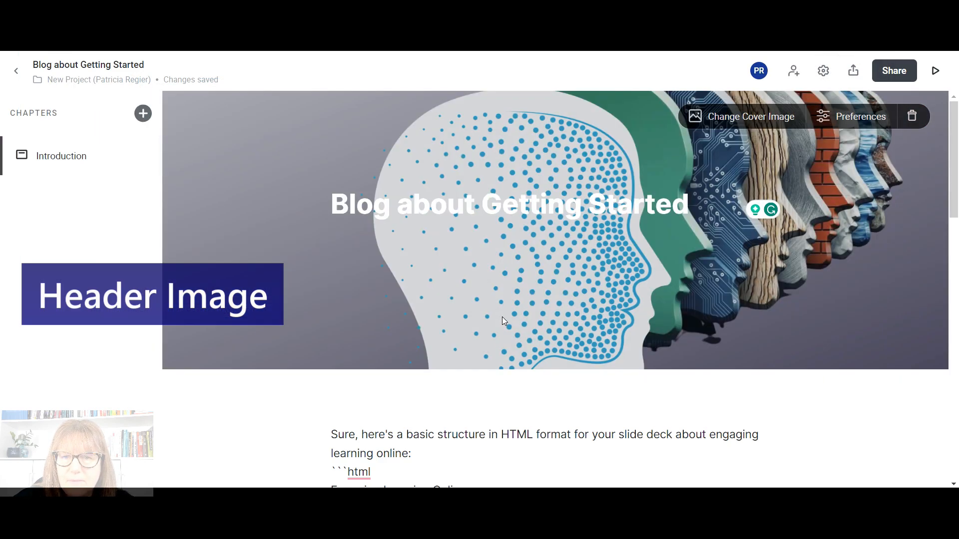
- Give the cover image a dark blue overlay at 70% opacity, comparing it with no color
mouse_move(495, 209)
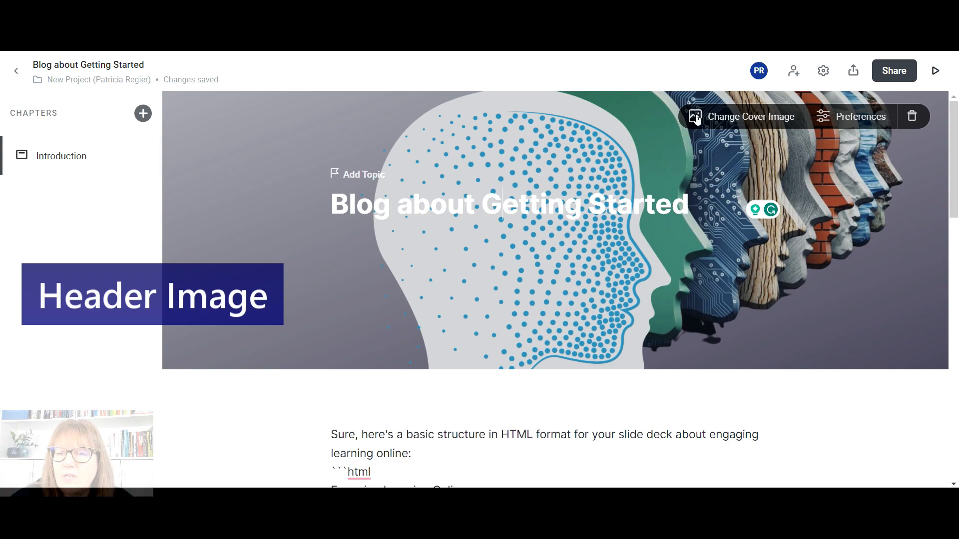
click(819, 117)
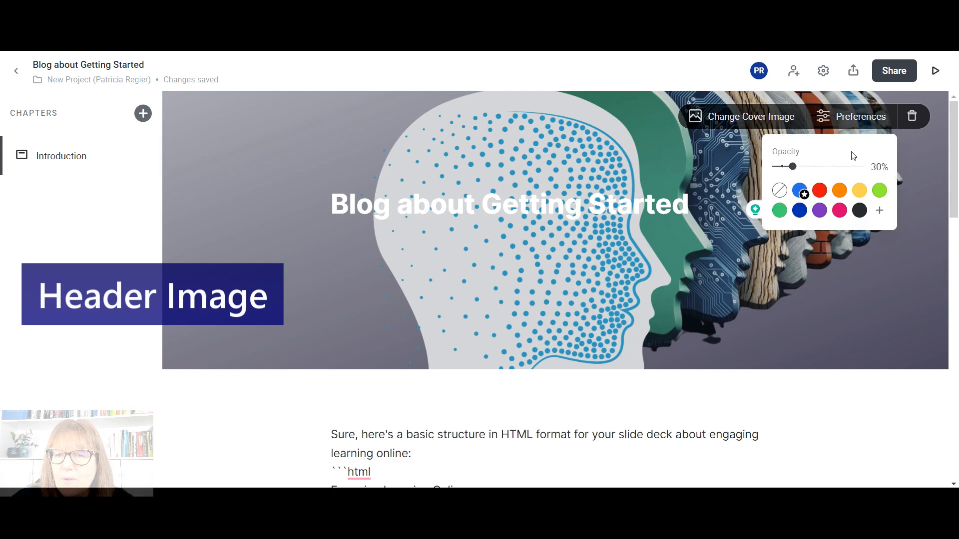
drag(793, 166, 833, 168)
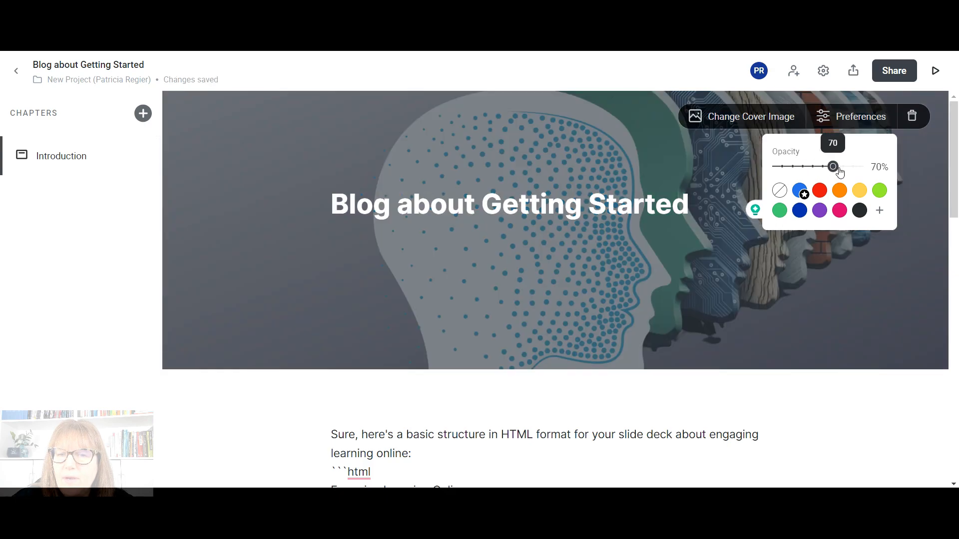
click(800, 212)
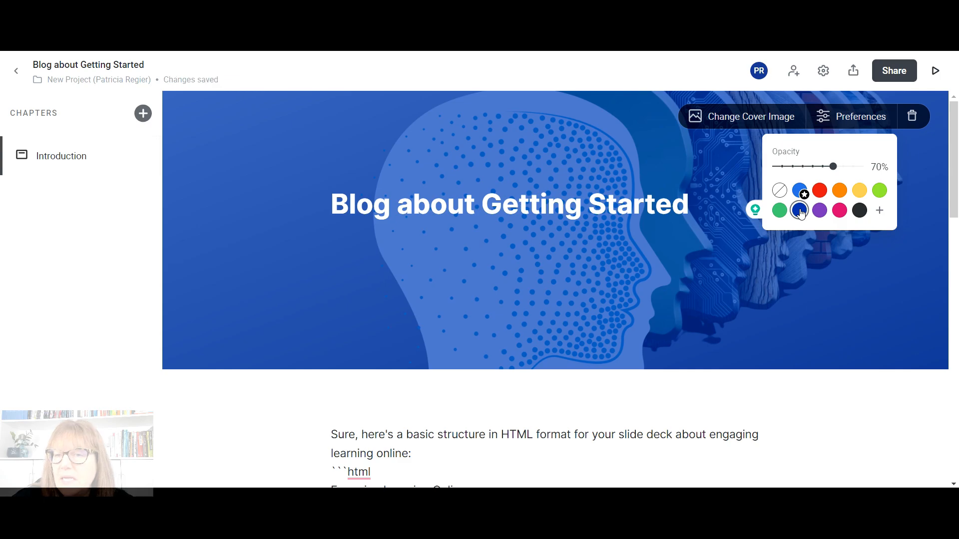
click(780, 190)
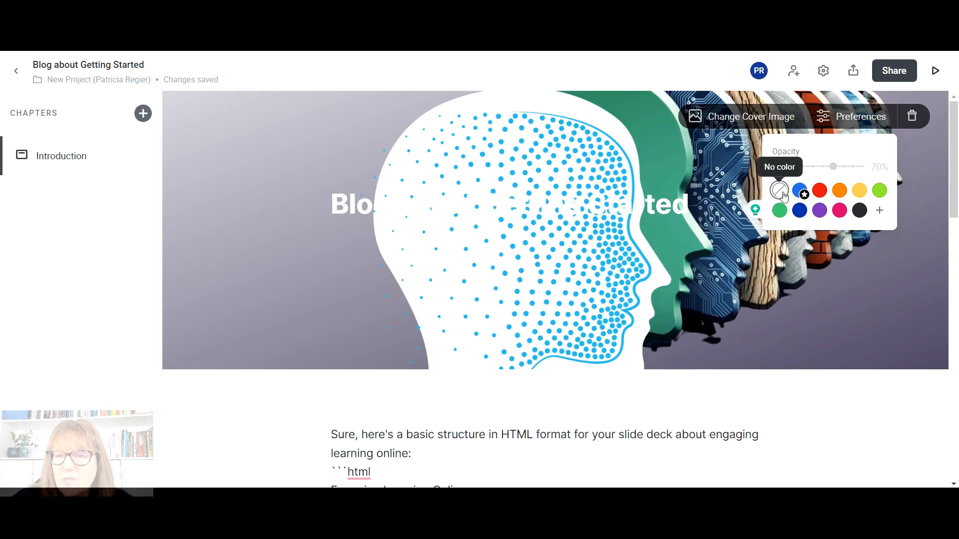
click(799, 211)
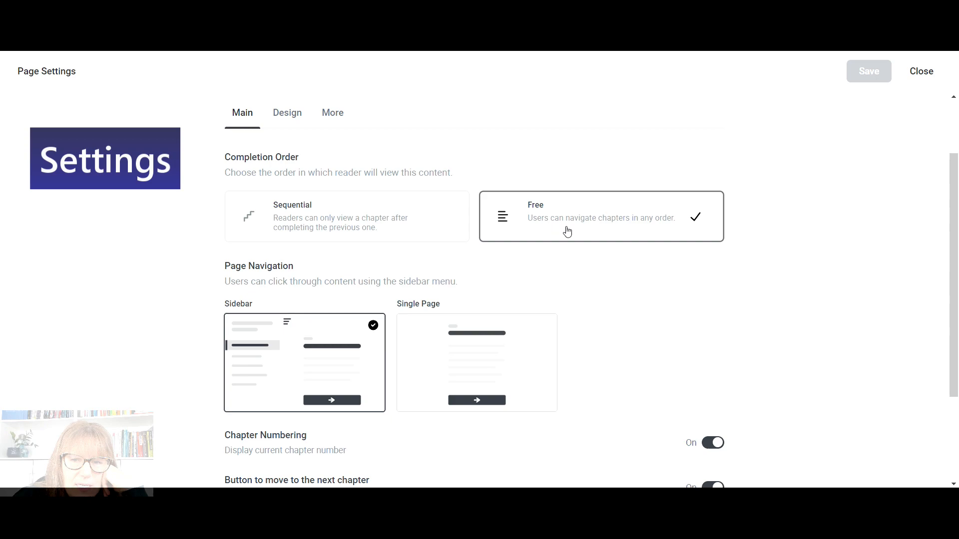
- Set the page theme's heading font to Roboto and open the body text font choices
click(289, 120)
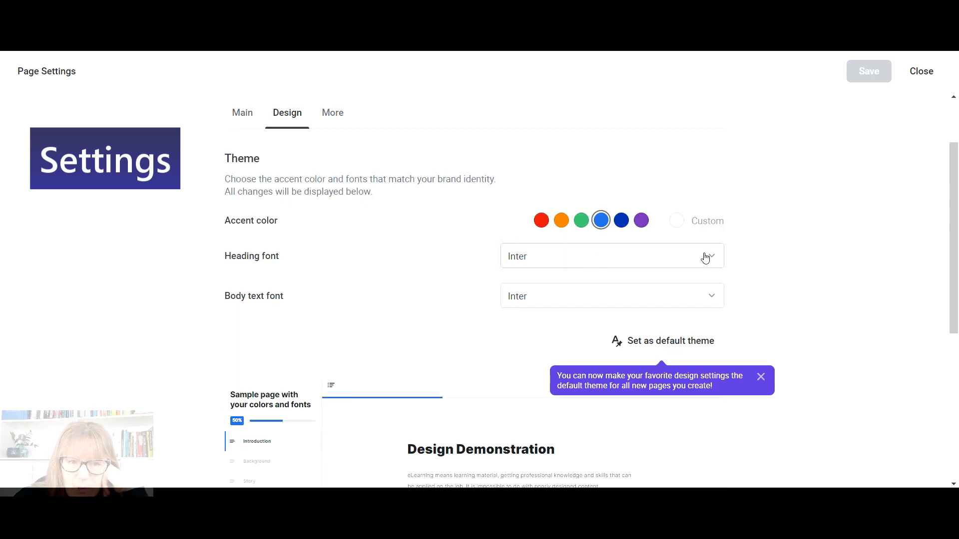
drag(952, 198, 956, 240)
click(709, 168)
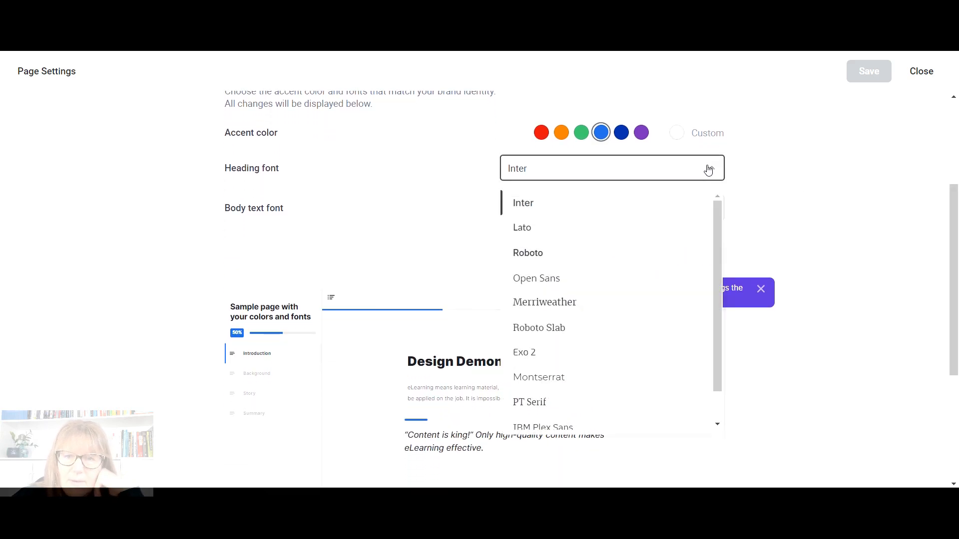
click(537, 257)
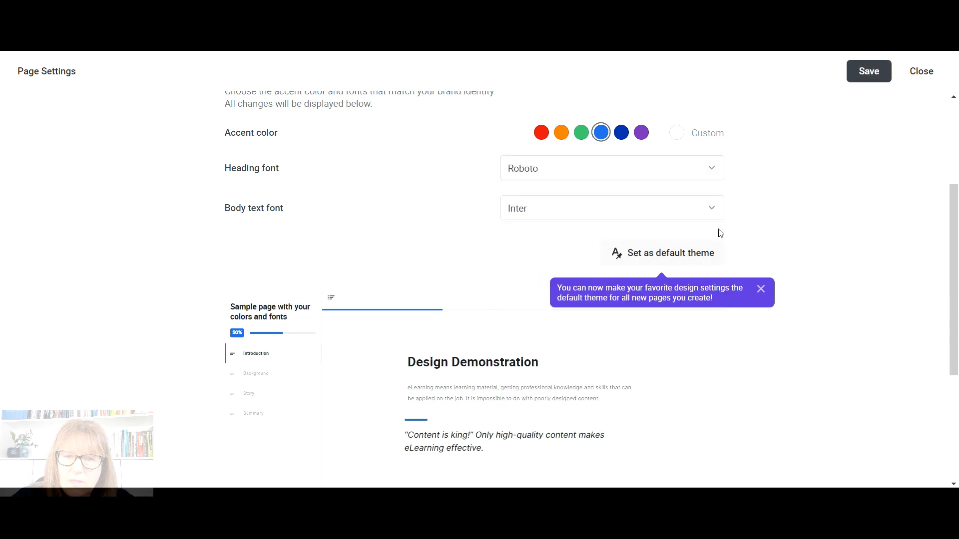
click(709, 212)
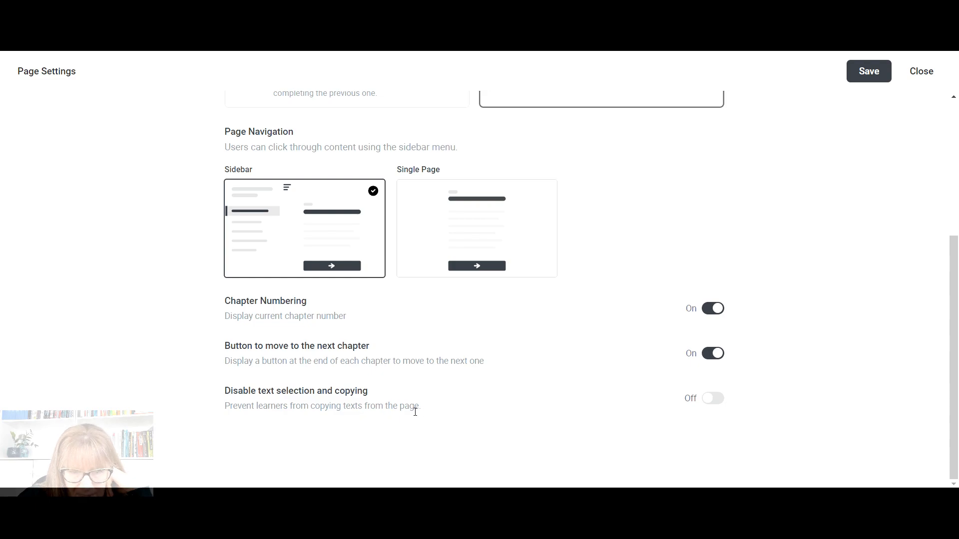
- Disable text selection and copying for learners and save the page settings
click(709, 402)
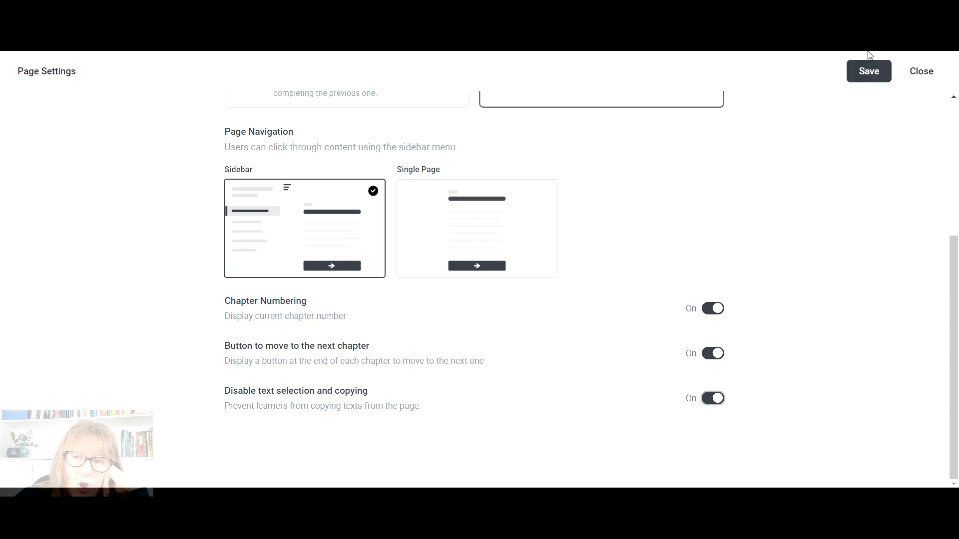
click(869, 72)
- Export the page with the SCORM 1.2 LMS profile and all chapters required
mouse_move(811, 293)
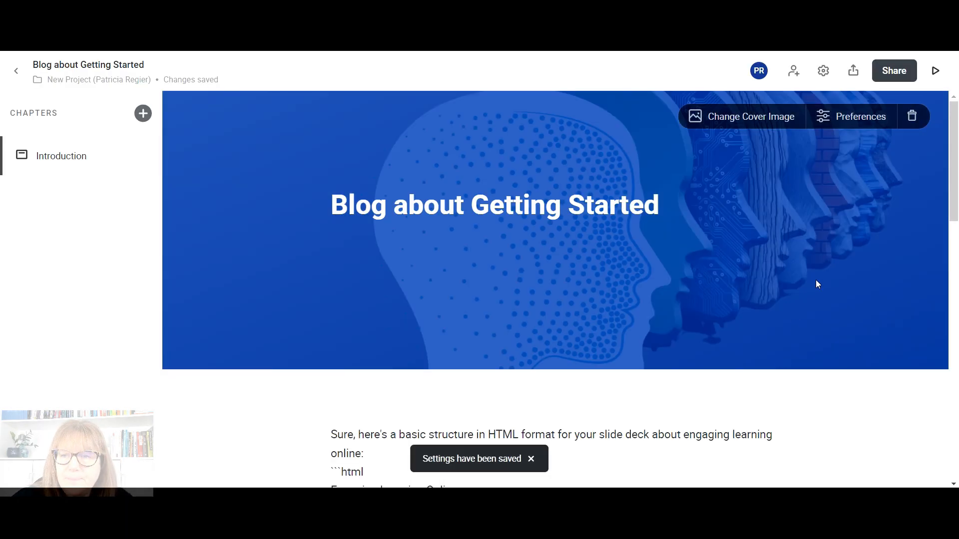
drag(956, 142, 957, 115)
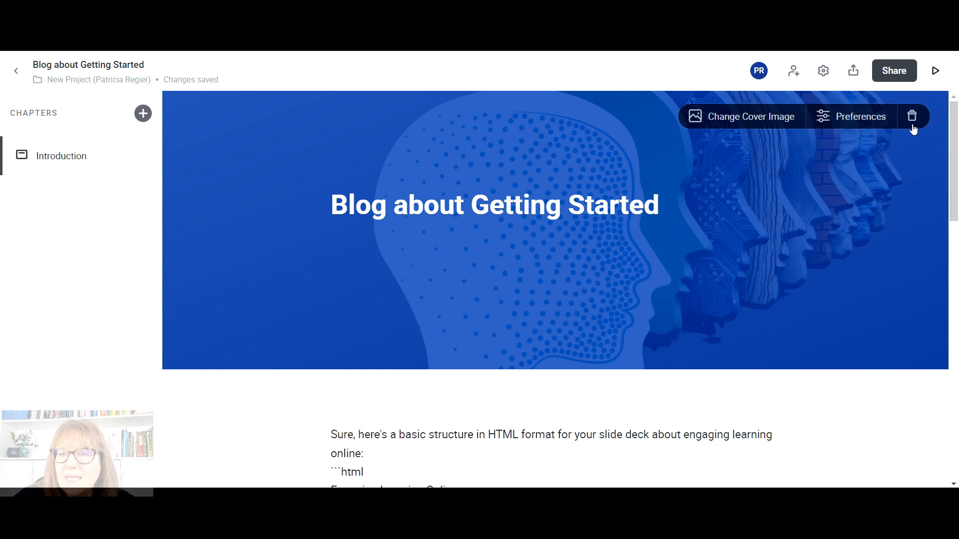
click(853, 72)
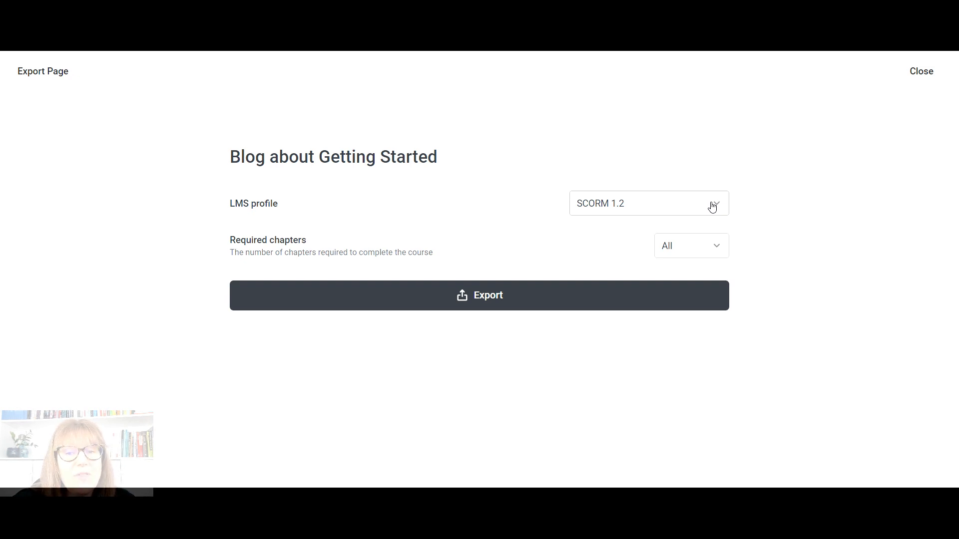
click(479, 299)
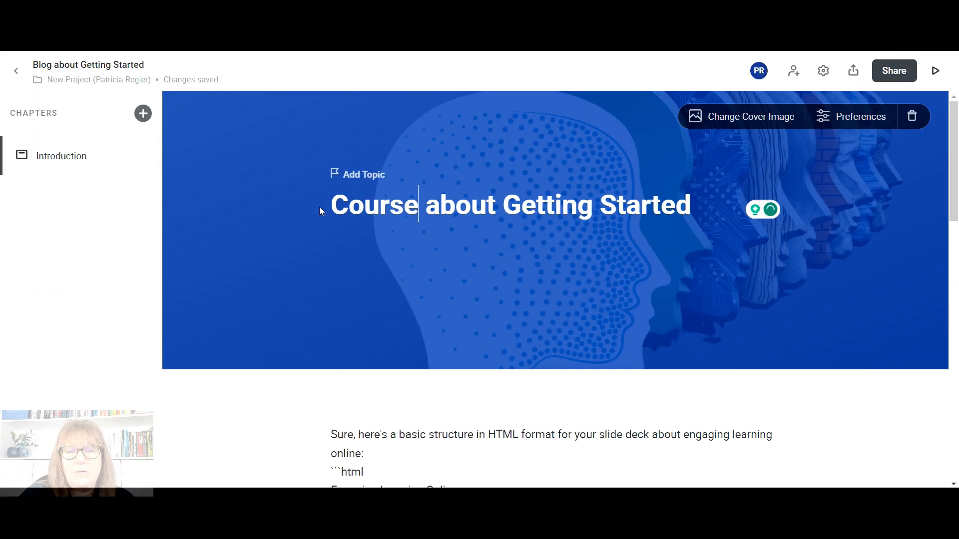
- Add two chapters titled "Creating Learning" and "Inviting Engagement" to the Course about Getting Started page
click(694, 206)
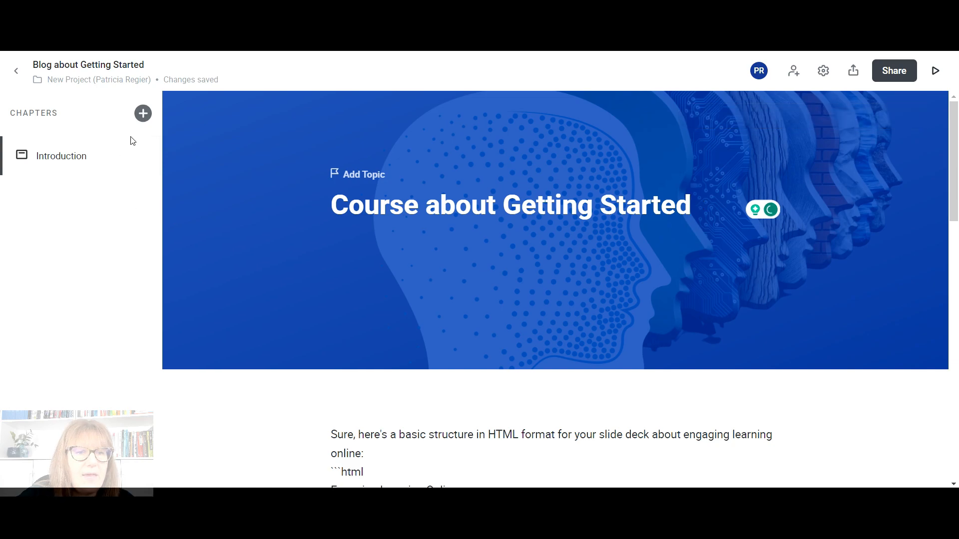
click(142, 114)
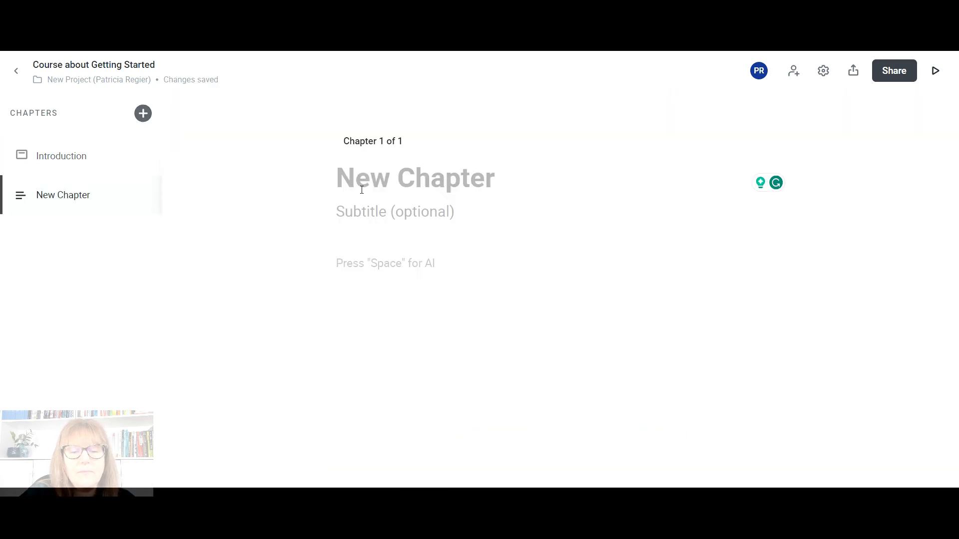
text(Creating Learning)
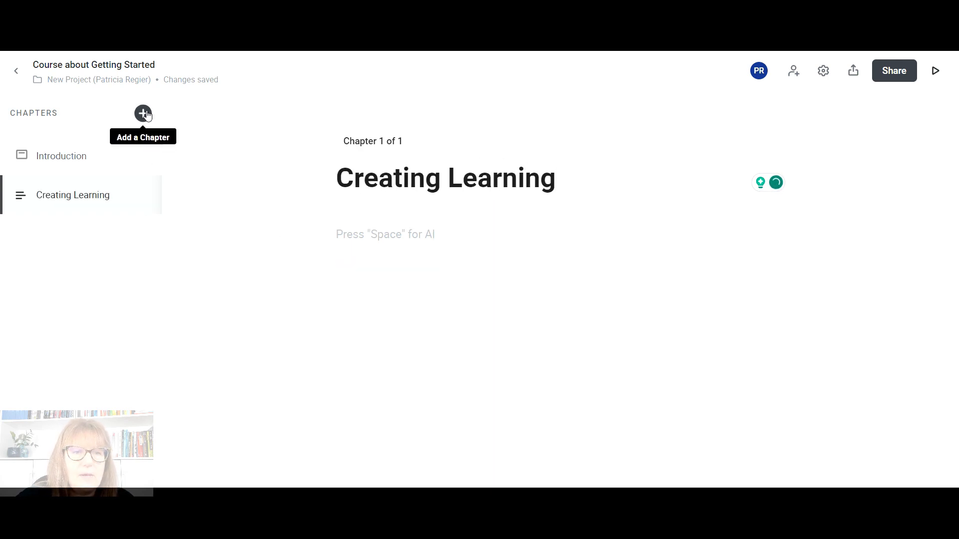
click(143, 114)
text(Inviting Engagement)
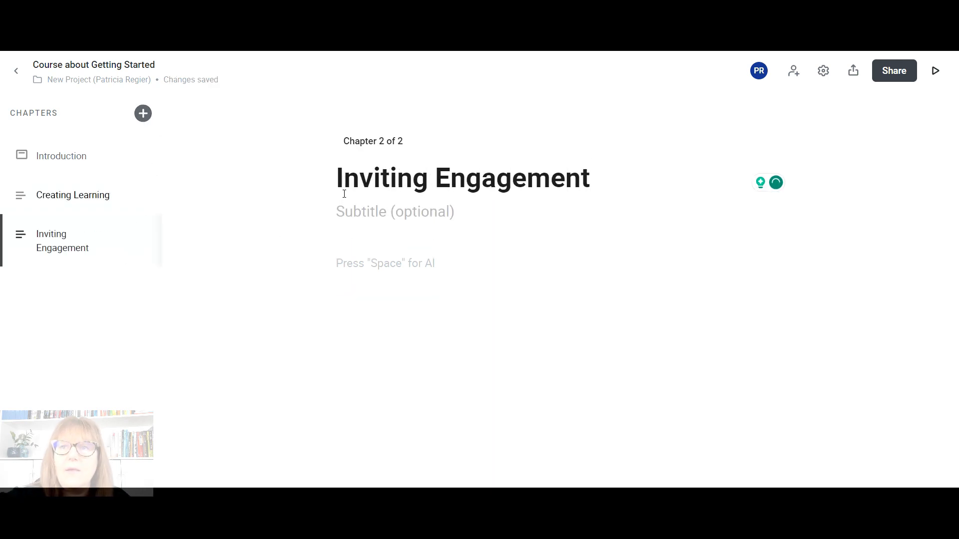
- Insert an Exercise block into the body of the Inviting Engagement chapter
click(397, 263)
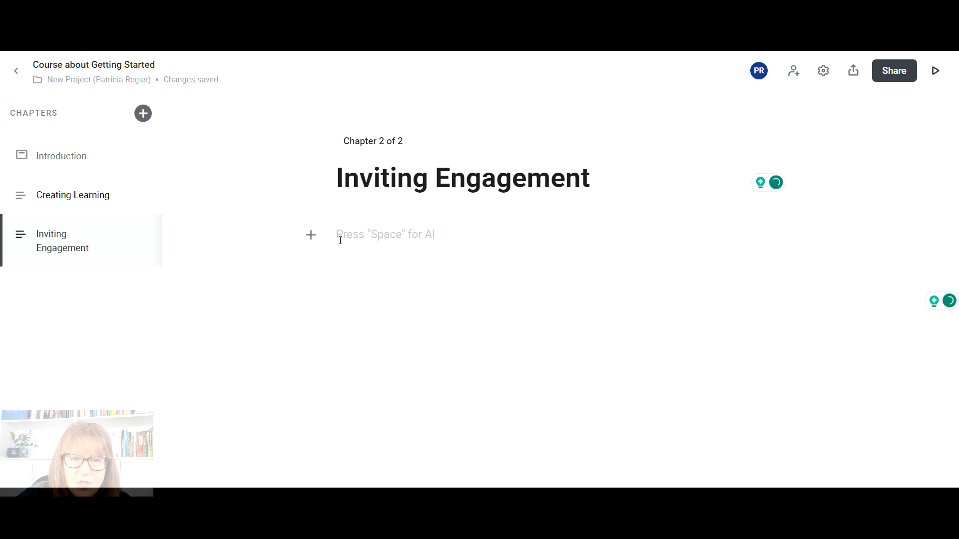
click(310, 235)
drag(425, 289, 446, 448)
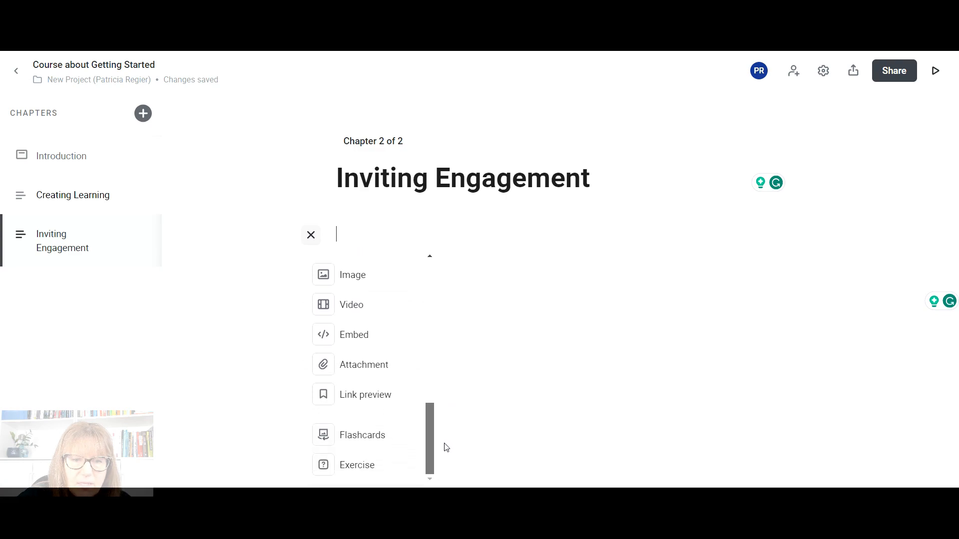
click(366, 466)
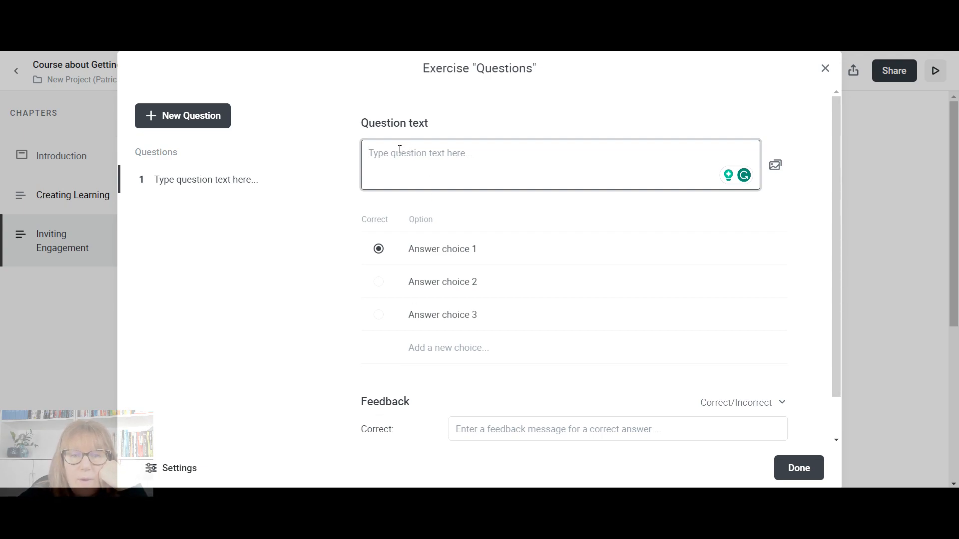
- Enter "QUIZ" as the exercise's question text and finish the exercise
text(QUIZ)
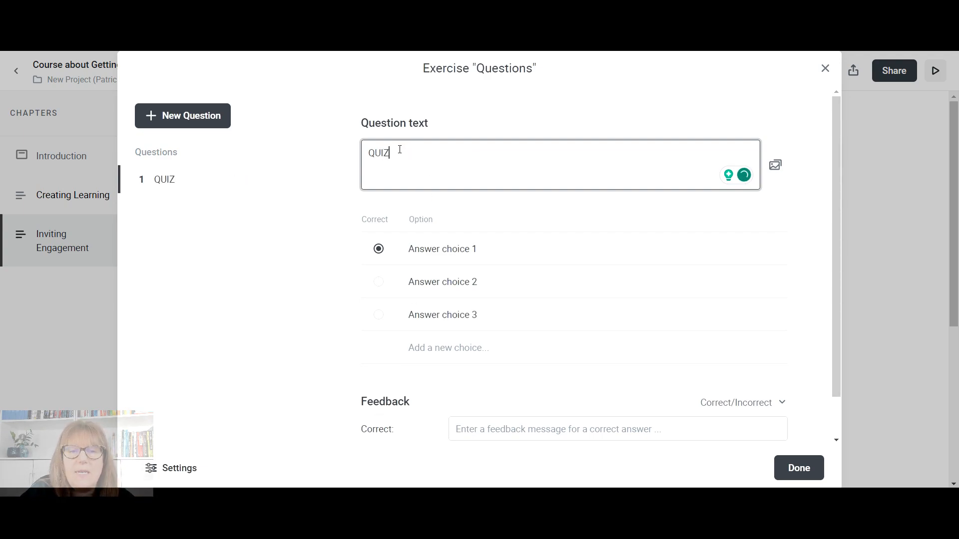
click(780, 465)
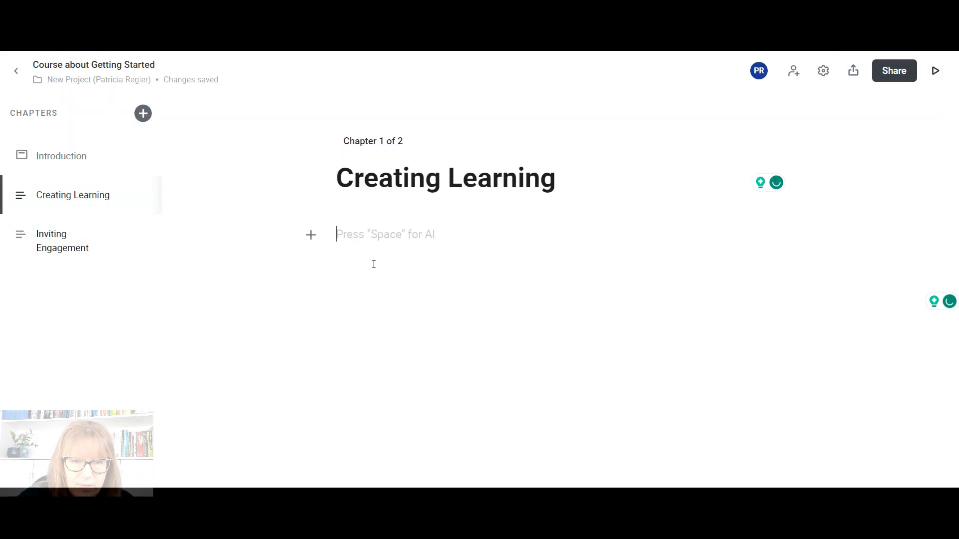
- Insert a Callout block reading "What do you want to learn today?" into the Creating Learning chapter
click(310, 234)
drag(431, 286, 430, 332)
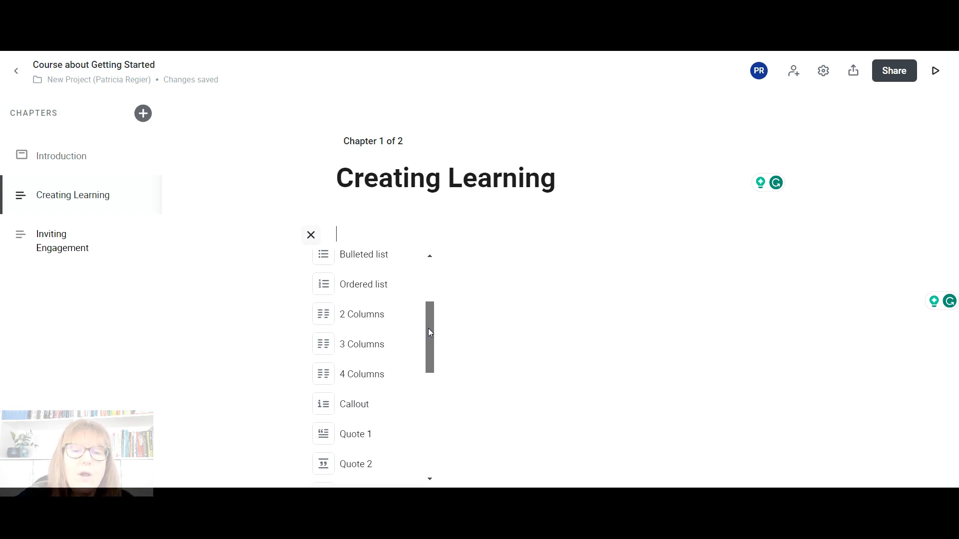
drag(429, 332, 432, 336)
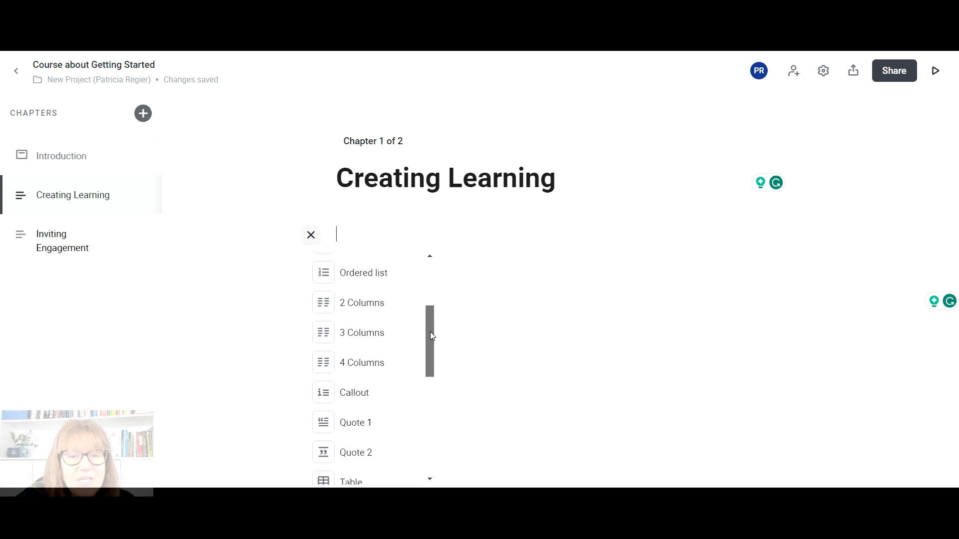
drag(432, 335, 431, 338)
click(355, 373)
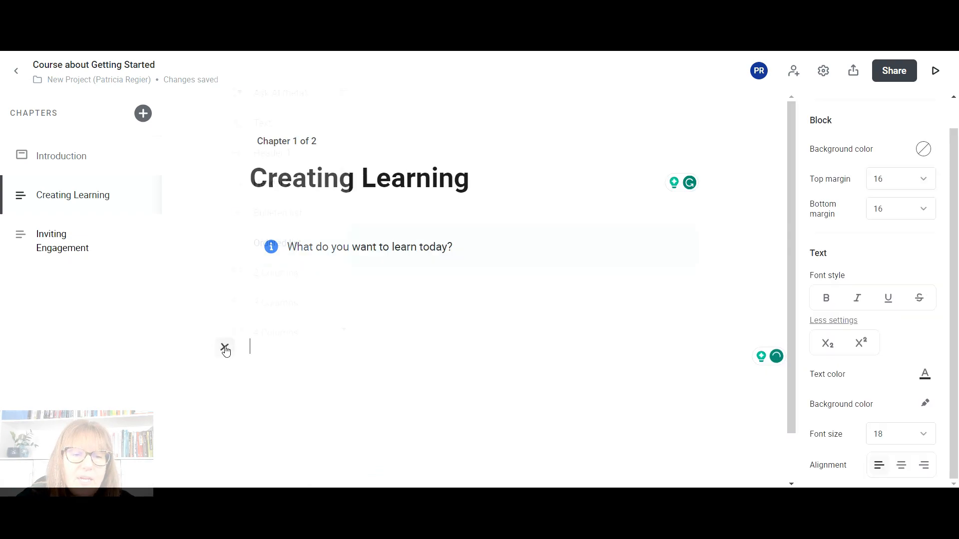
- Insert a Video block below the callout in the Creating Learning chapter and upload a video file from the computer
scroll(348, 237, down, 3)
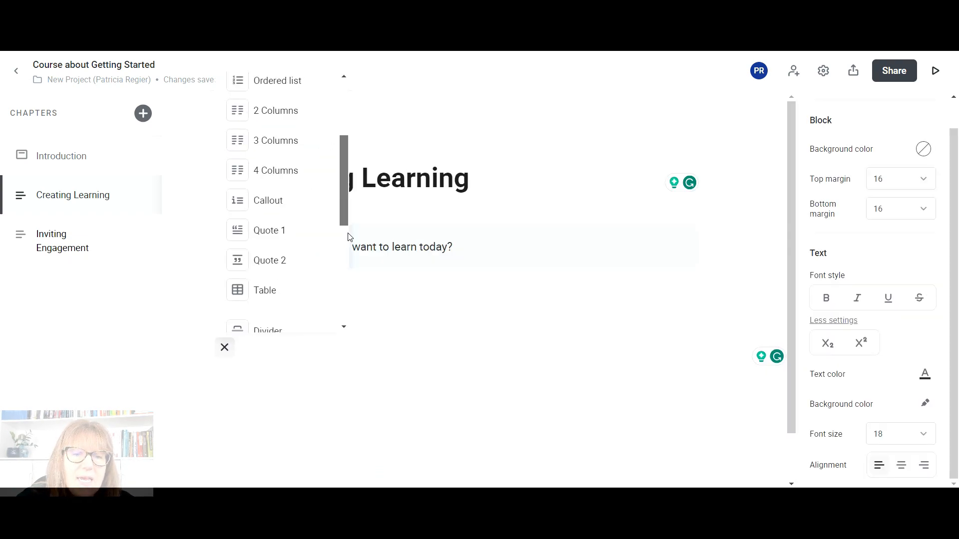
scroll(352, 295, down, 5)
click(252, 166)
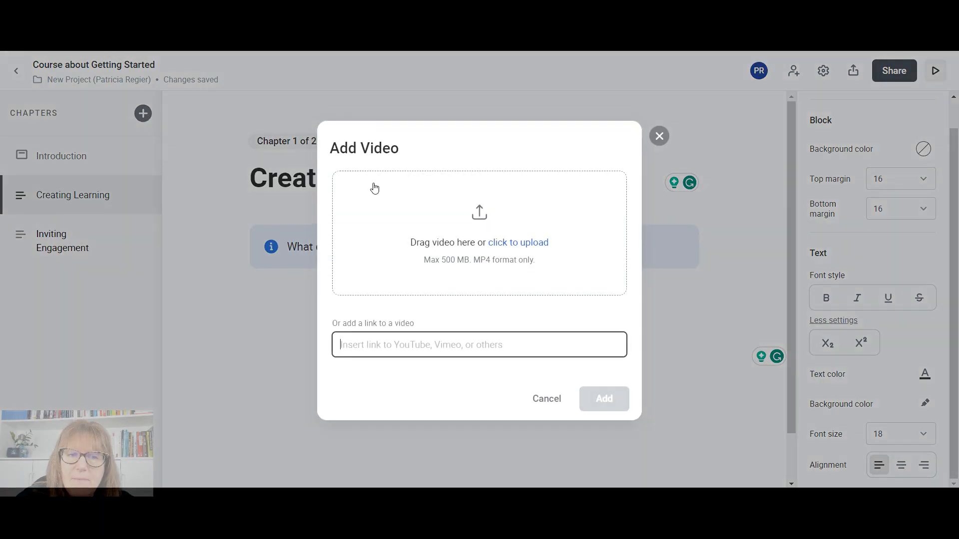
click(517, 242)
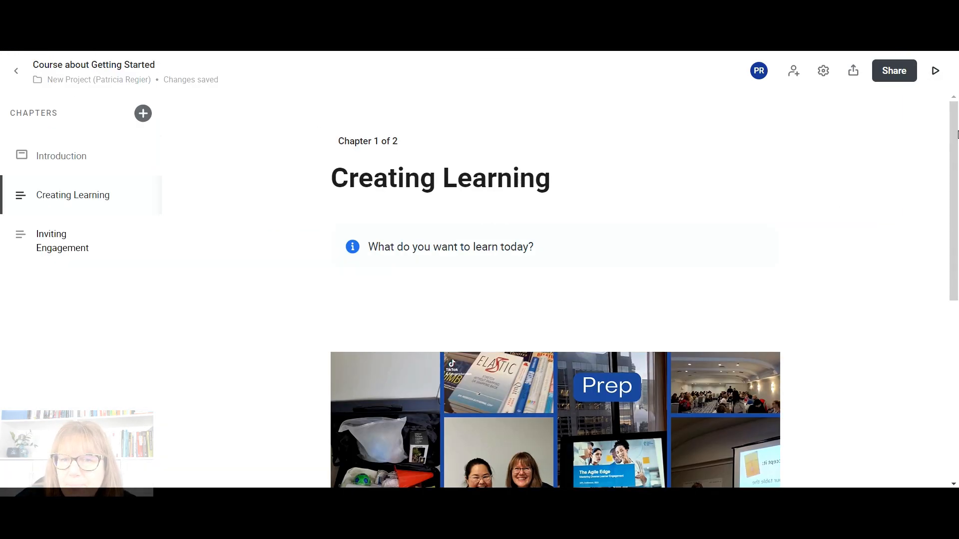
drag(957, 134, 930, 102)
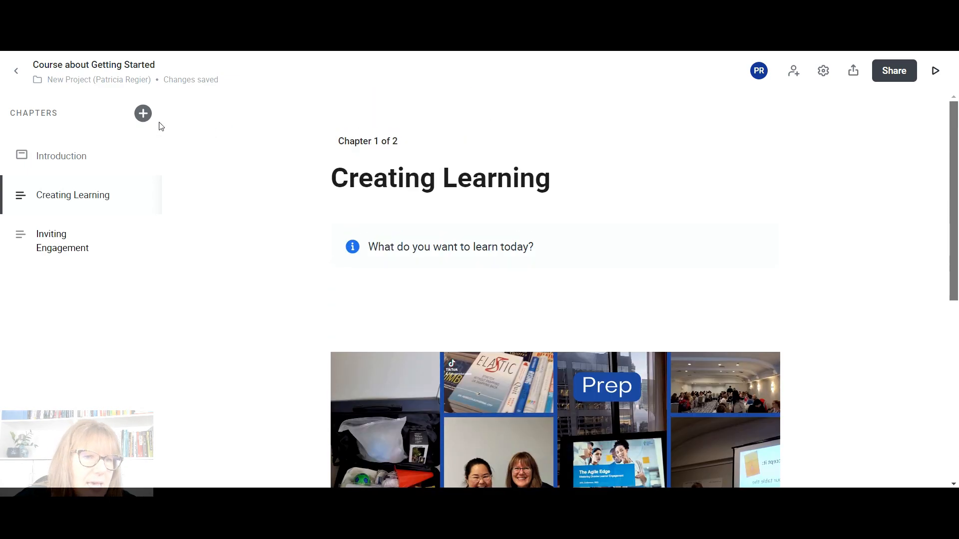
- Set the page's completion order to Sequential and save the page settings
click(15, 72)
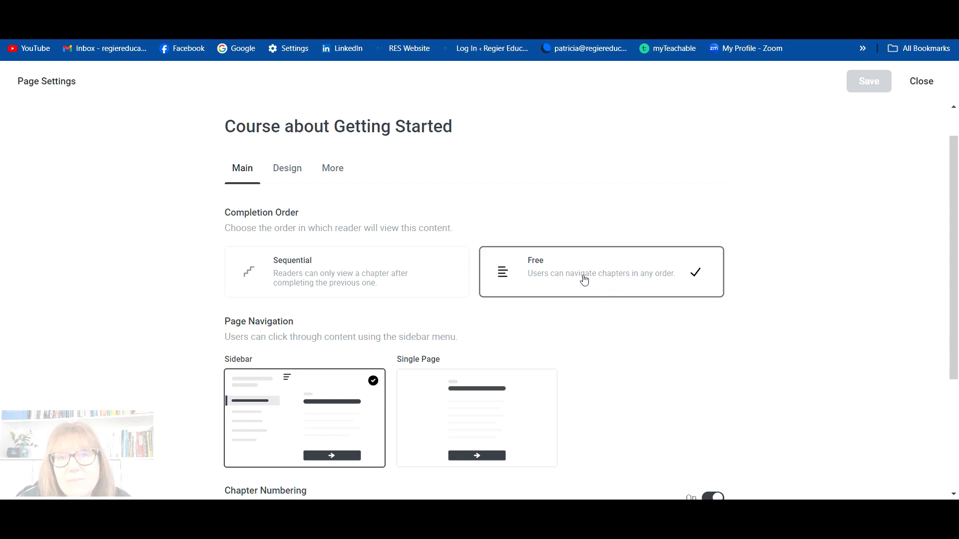
click(357, 268)
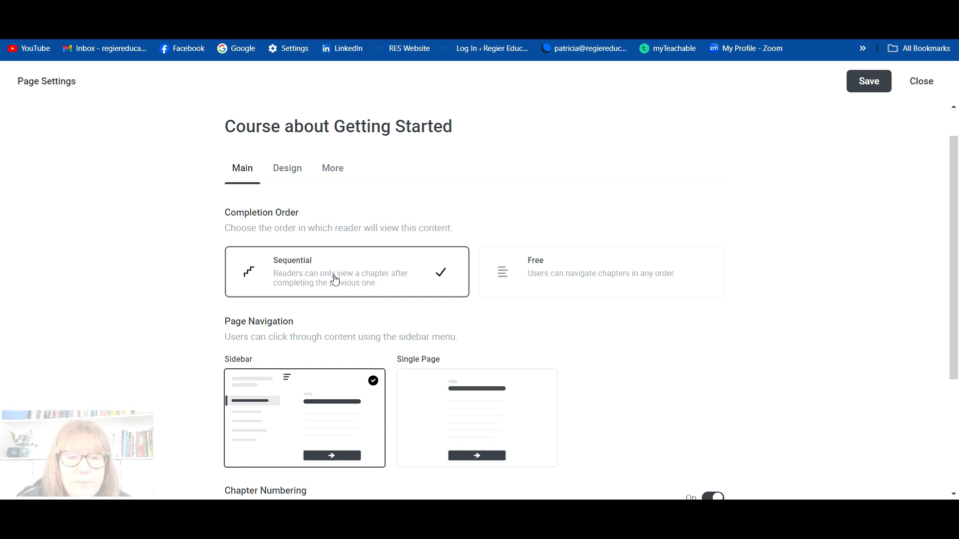
click(857, 84)
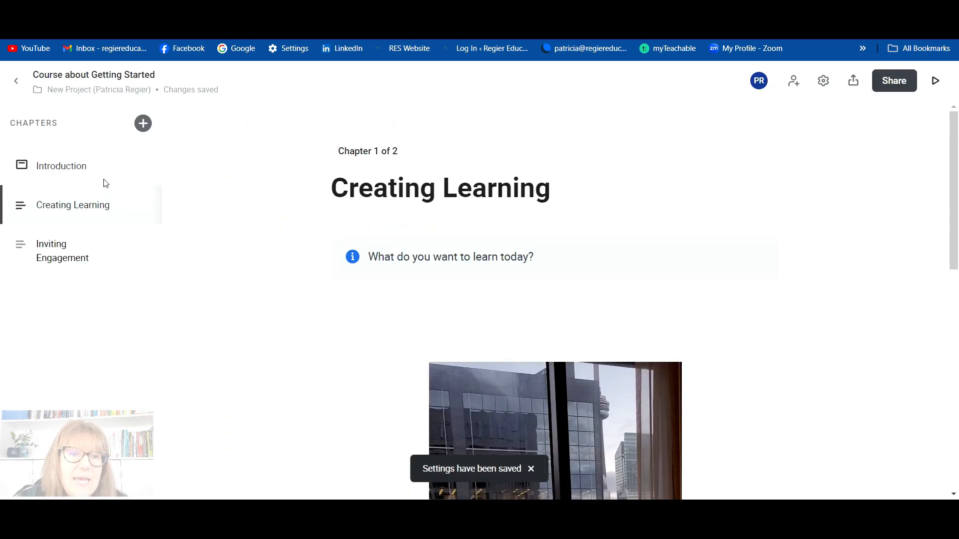
- Replace "New Project" with "Testing Course" in the project's name, save it and check the project's management settings
click(824, 81)
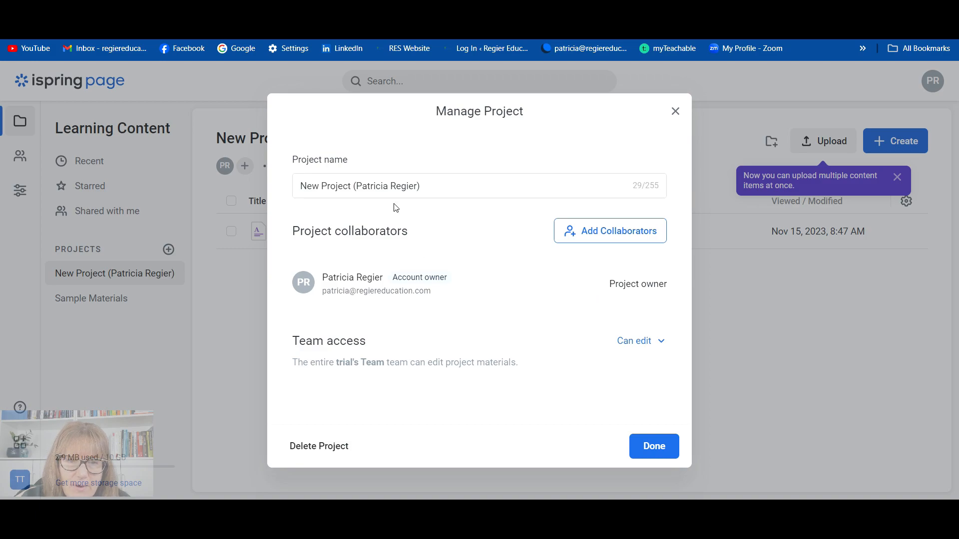
drag(352, 186, 284, 188)
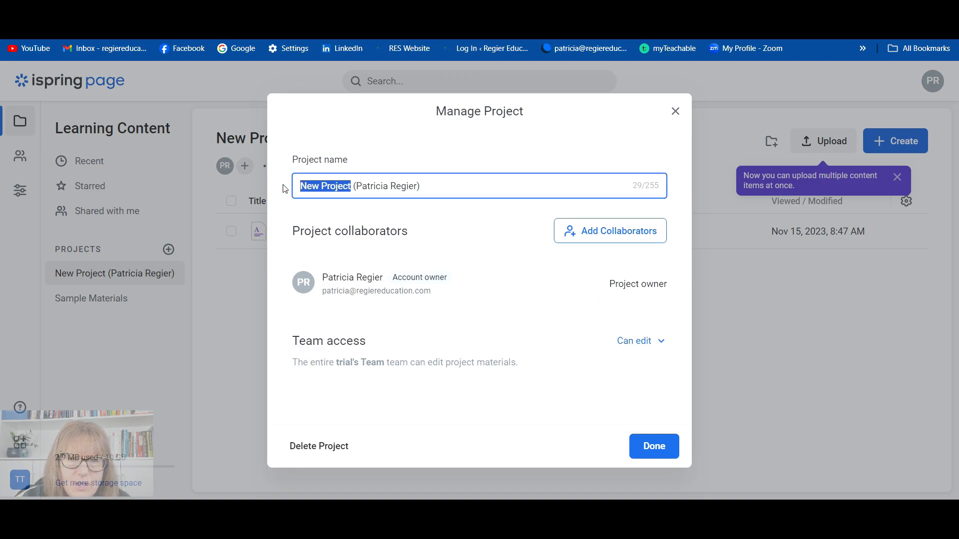
text(C)
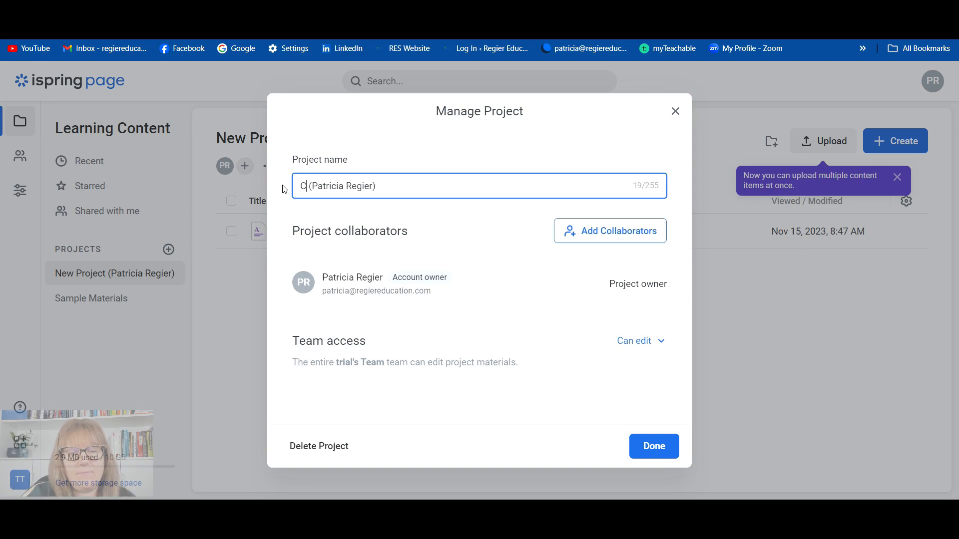
key(BackSpace)
text(Testing C)
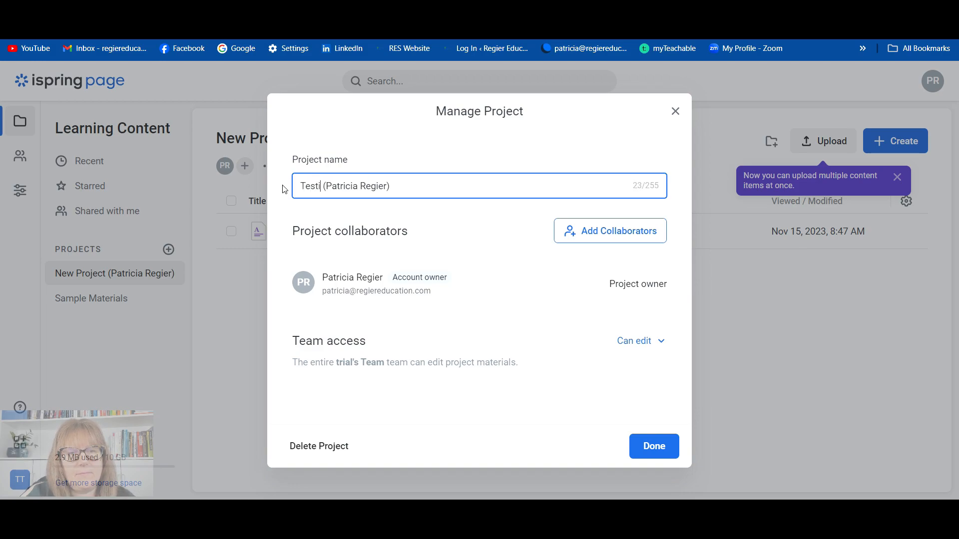
text(ourse)
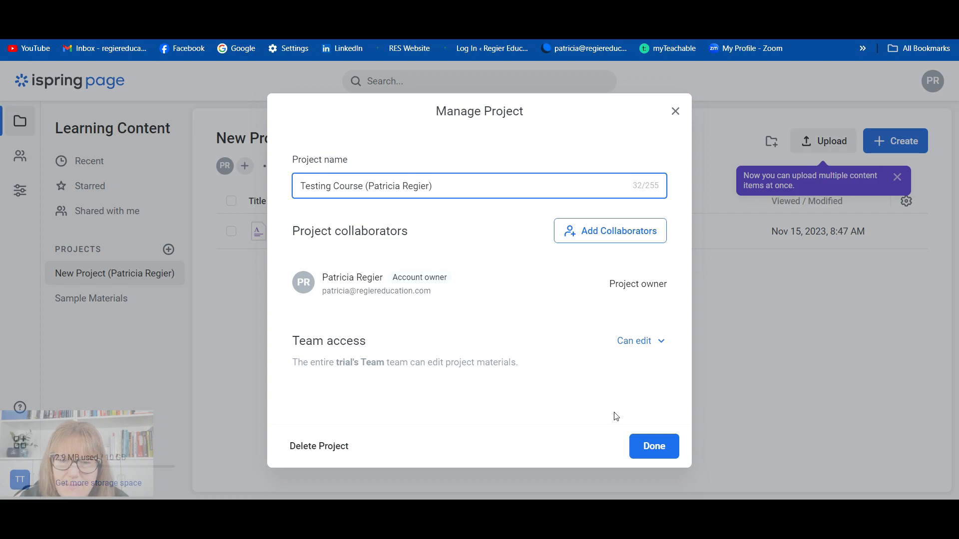
click(655, 446)
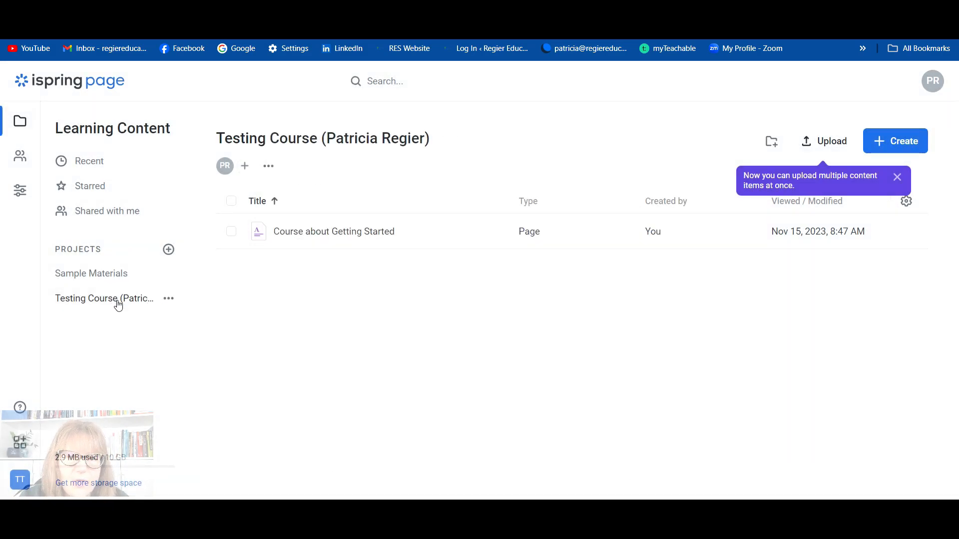
click(169, 298)
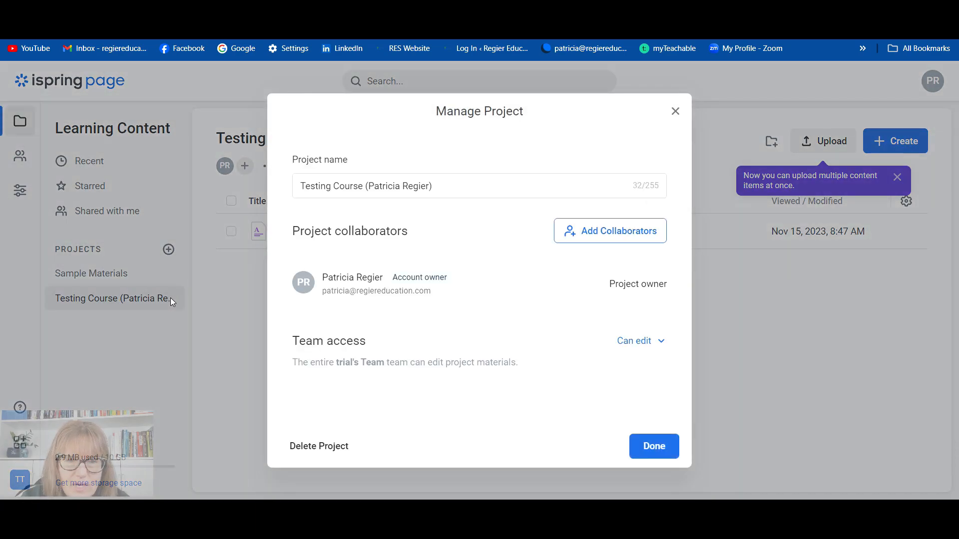
click(675, 111)
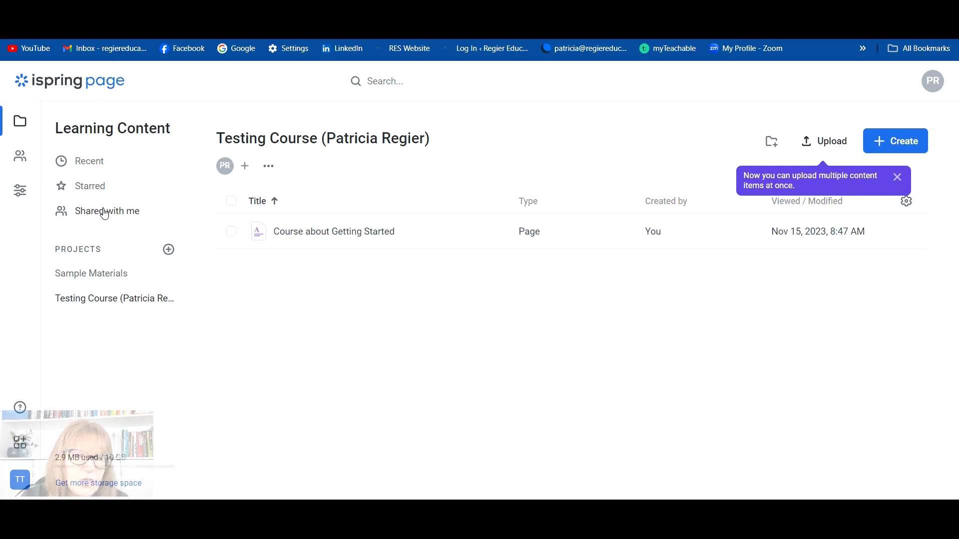
- Create another project named "NEW"
click(170, 250)
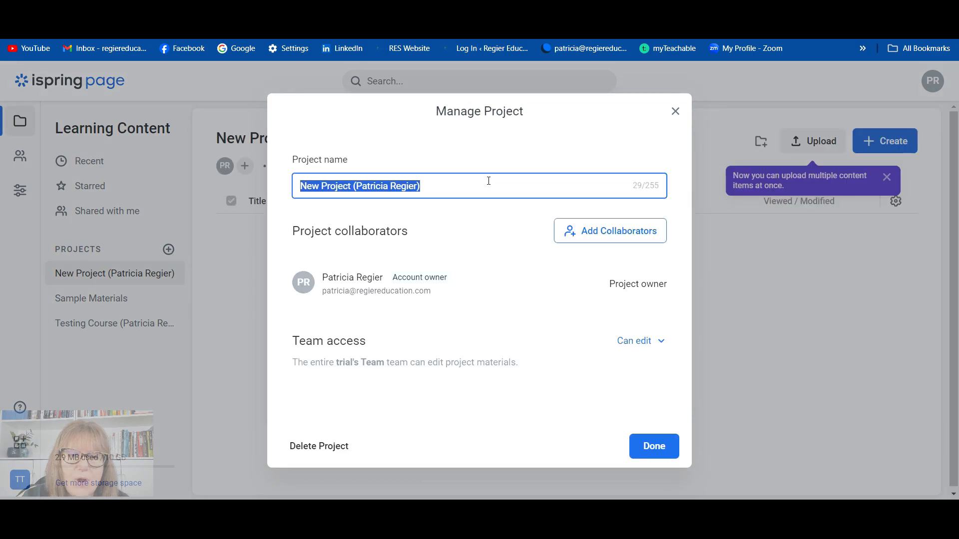
text(NEW)
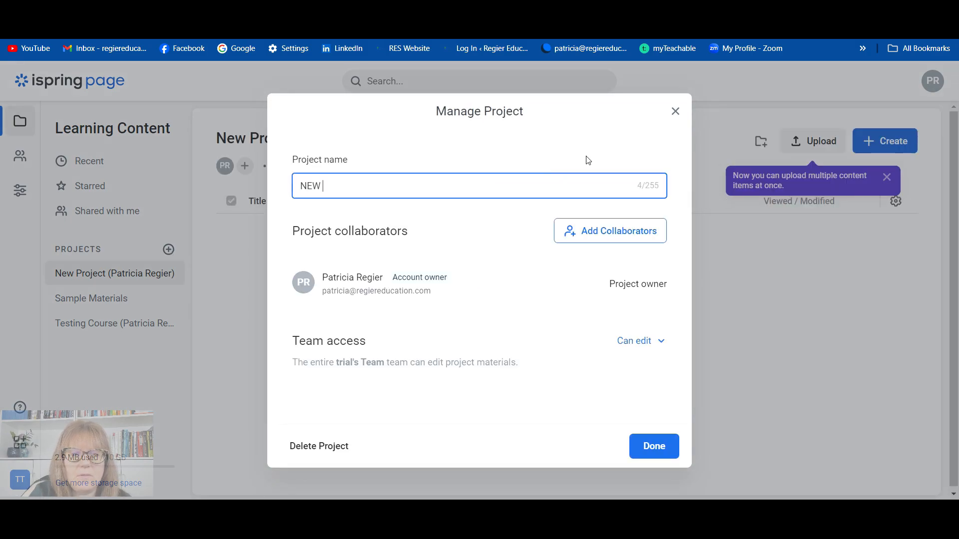
click(653, 450)
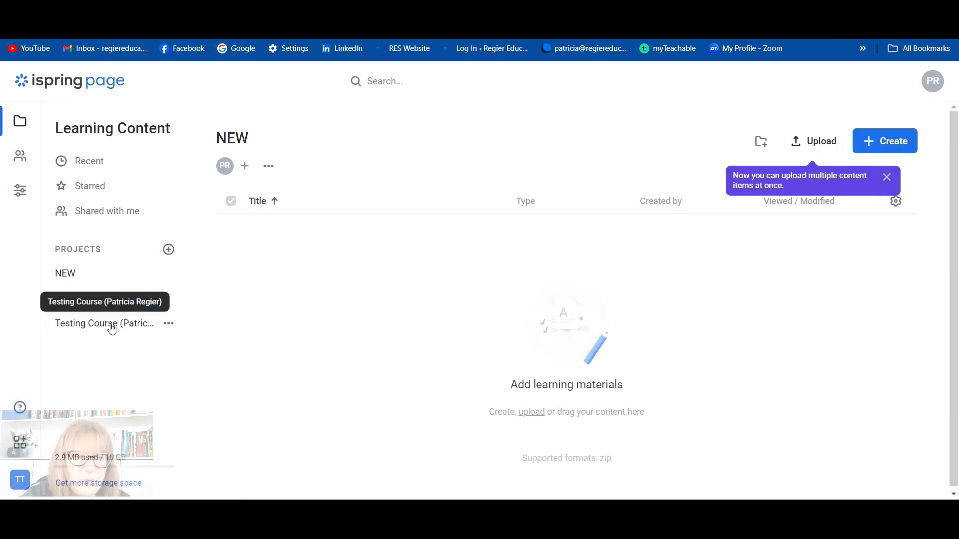
- Review the Testing Course project's management settings and the actions available for the Course about Getting Started page
click(173, 326)
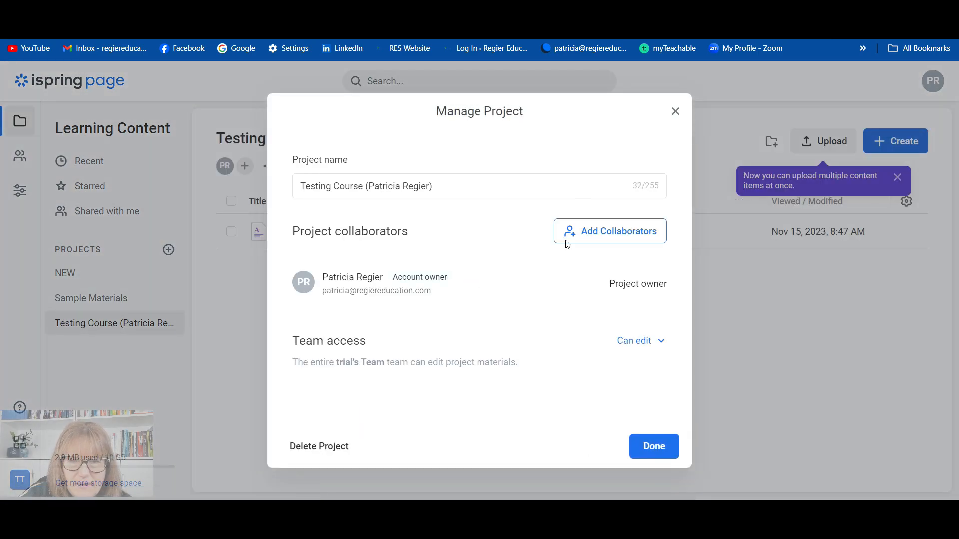
click(676, 112)
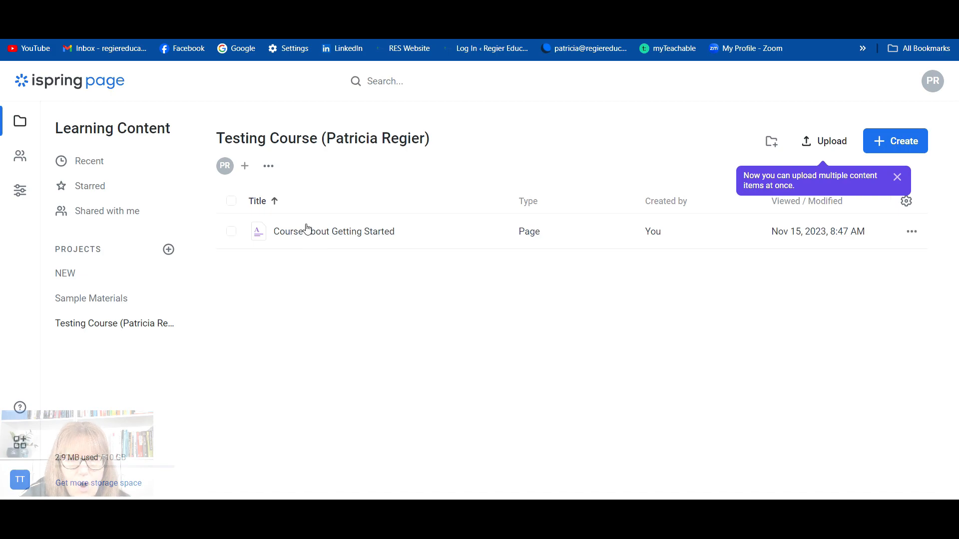
click(912, 233)
drag(919, 290, 924, 316)
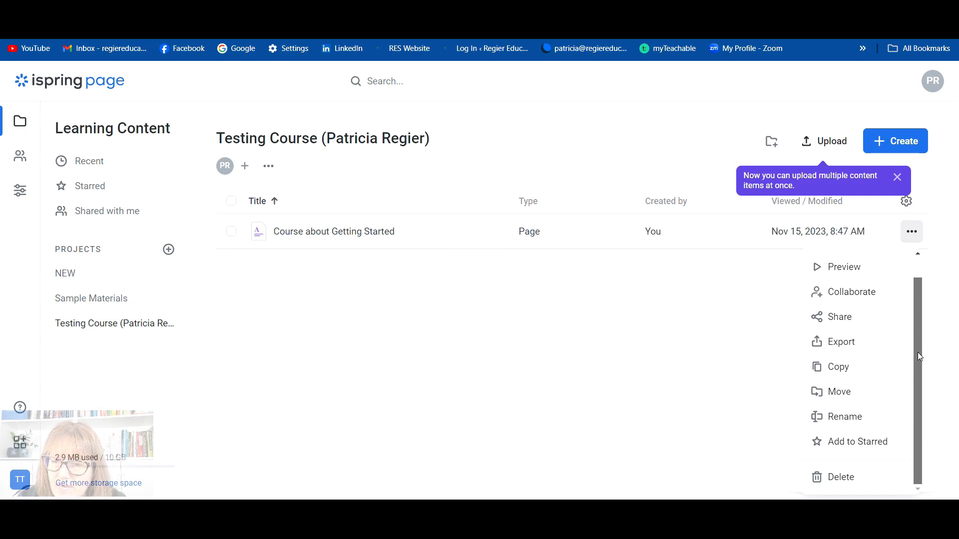
drag(918, 353, 916, 304)
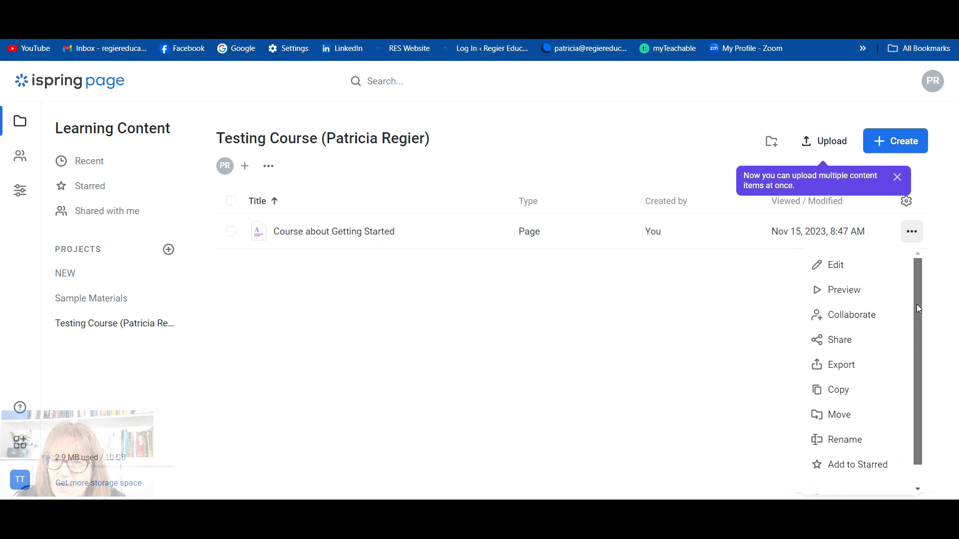
- Preview the Course about Getting Started page through the end of its Introduction and continue to the Creating Learning chapter
click(841, 292)
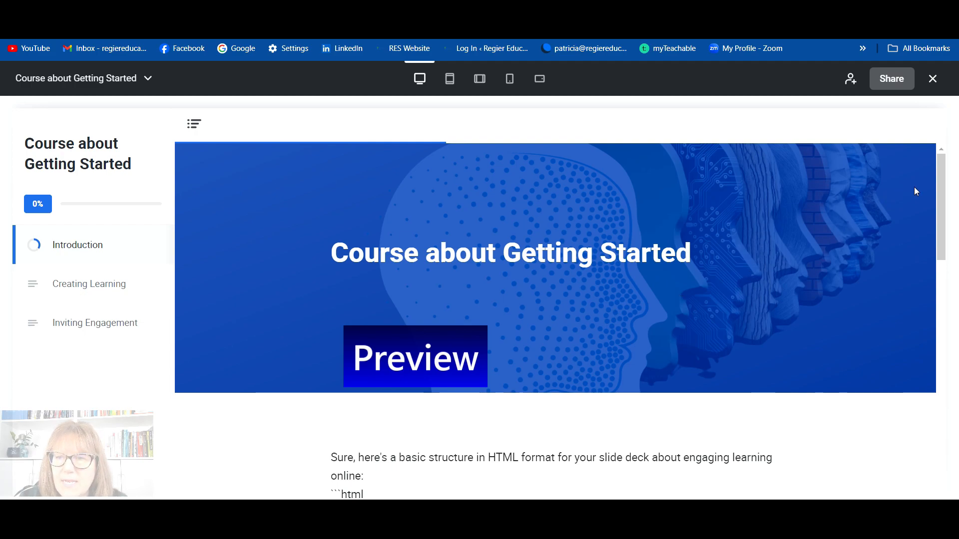
drag(937, 181, 930, 467)
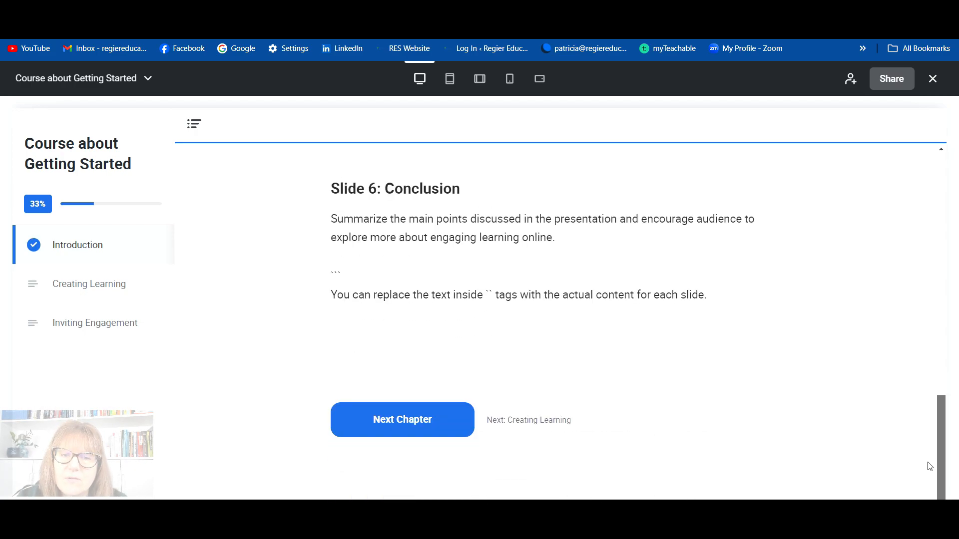
click(402, 421)
- Try the video in the previewed Creating Learning chapter: mute it, play it and view it full screen
drag(936, 178, 916, 340)
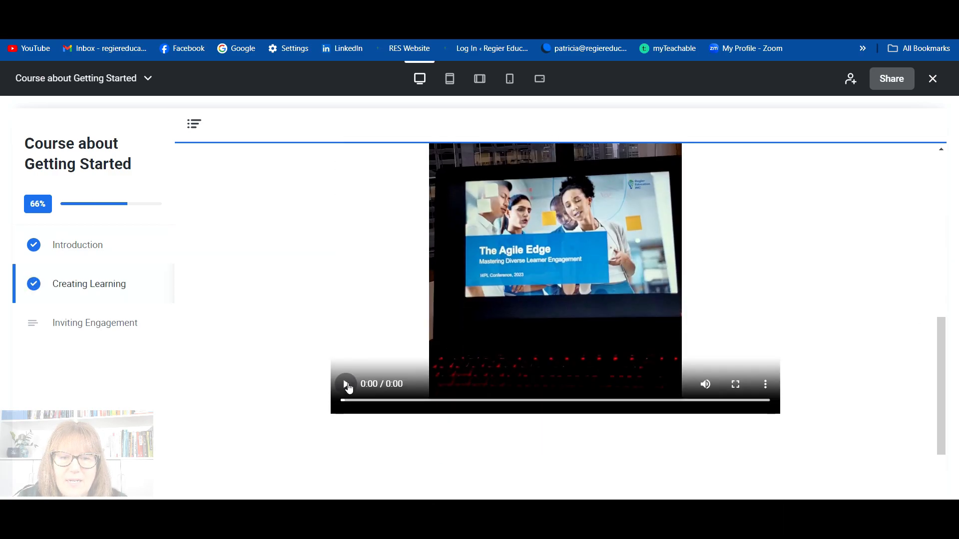
click(706, 385)
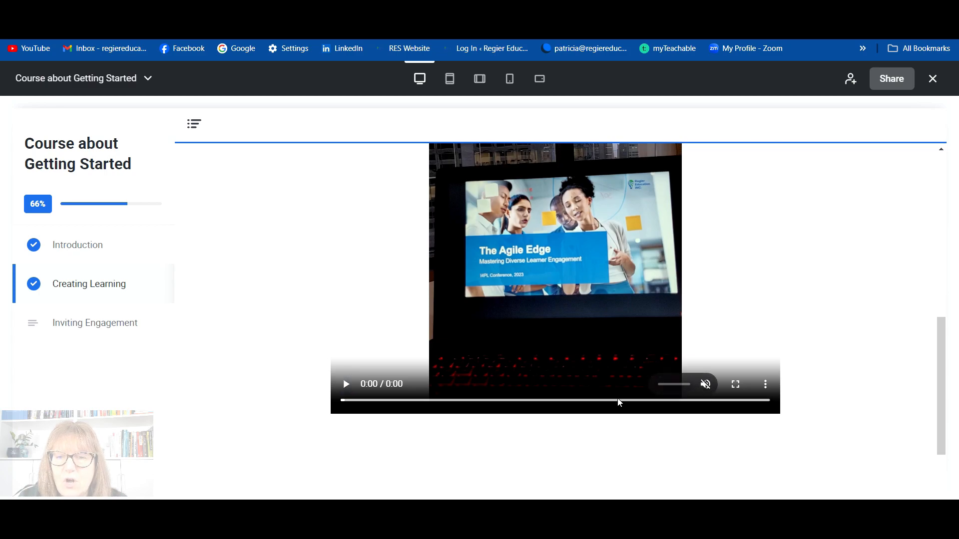
click(344, 388)
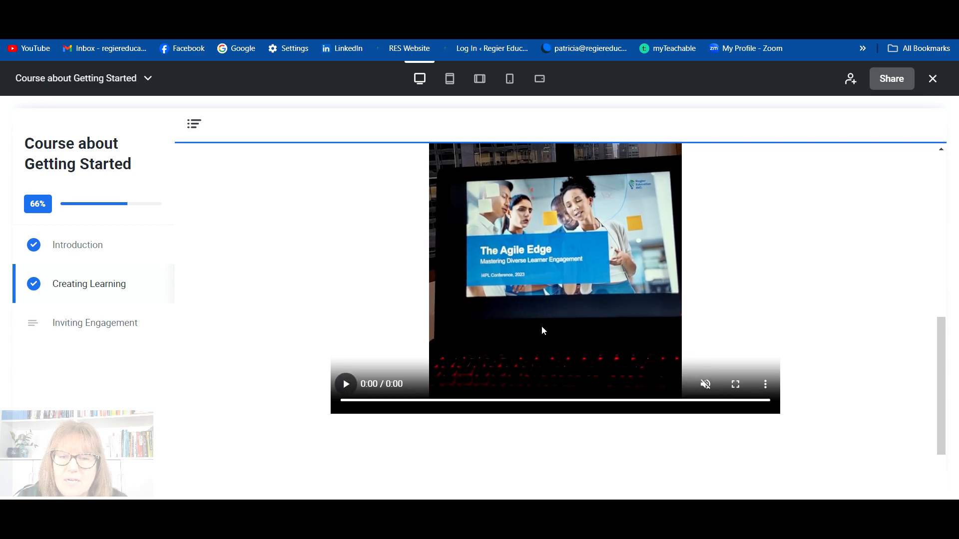
click(766, 385)
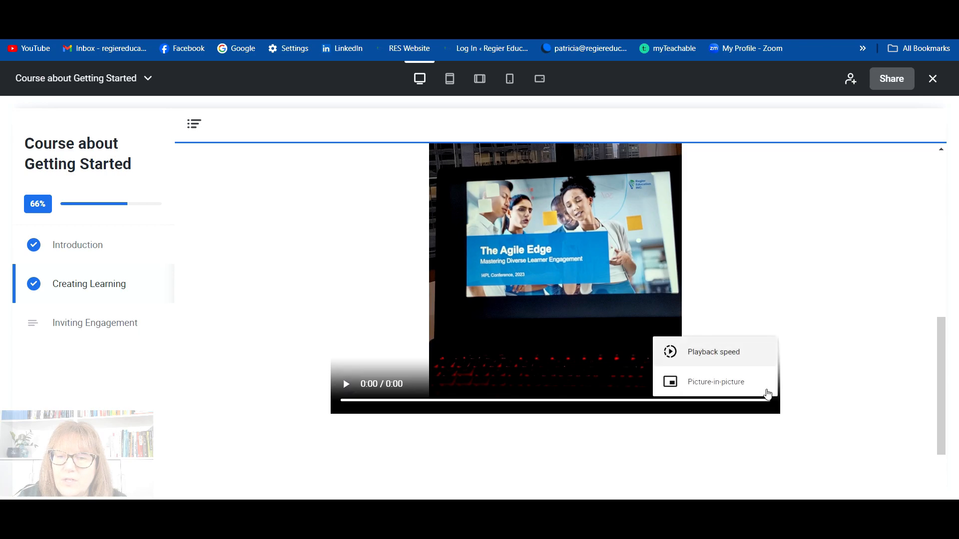
click(584, 440)
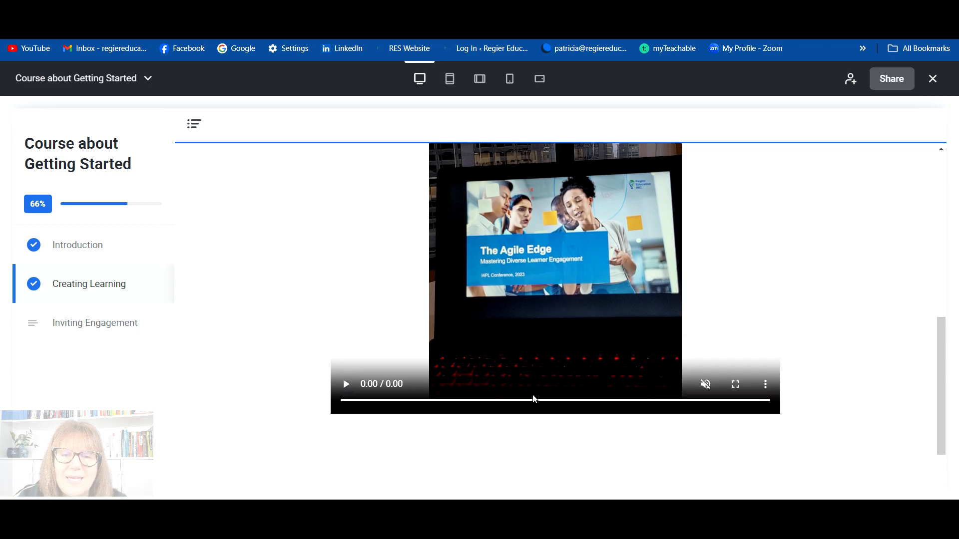
click(735, 385)
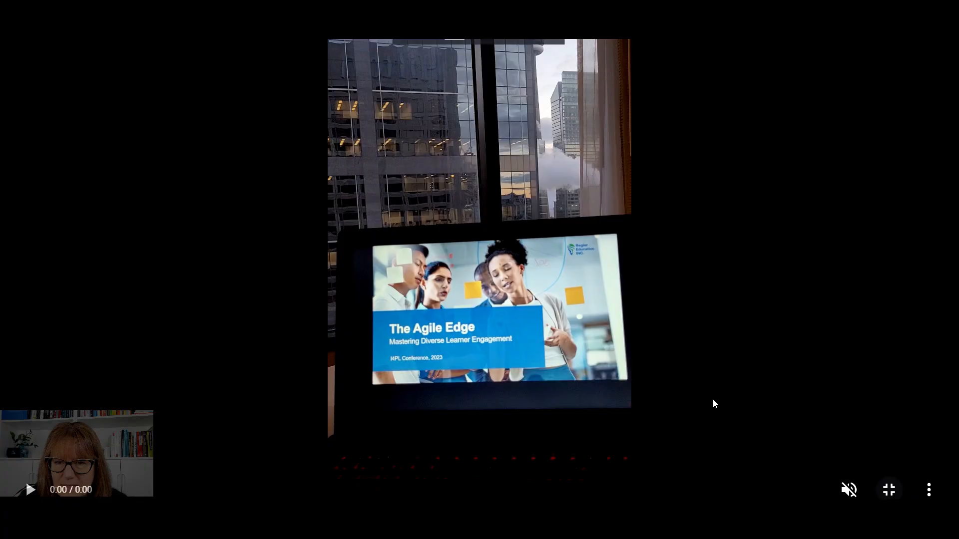
- Exit the full-screen video and continue the course preview to the Inviting Engagement chapter
click(888, 489)
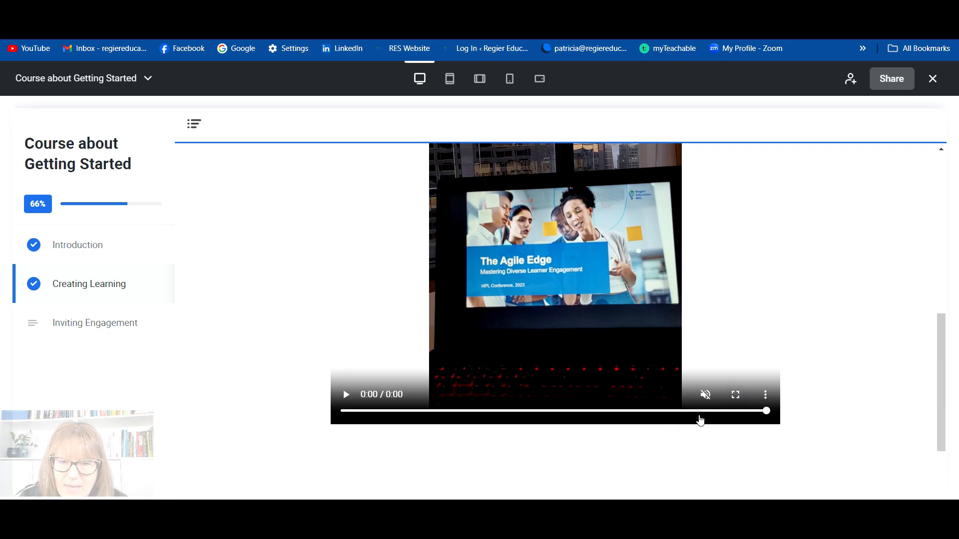
drag(939, 402, 941, 486)
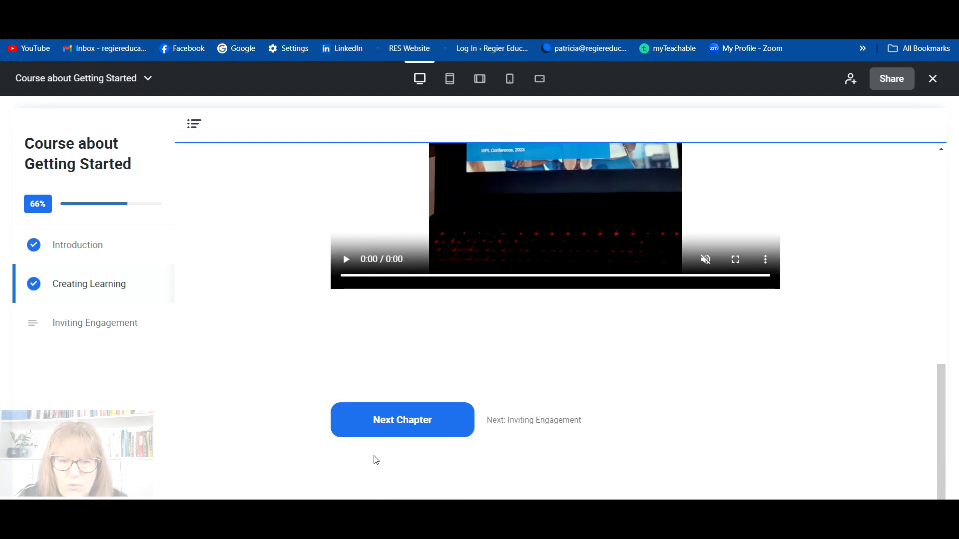
click(390, 426)
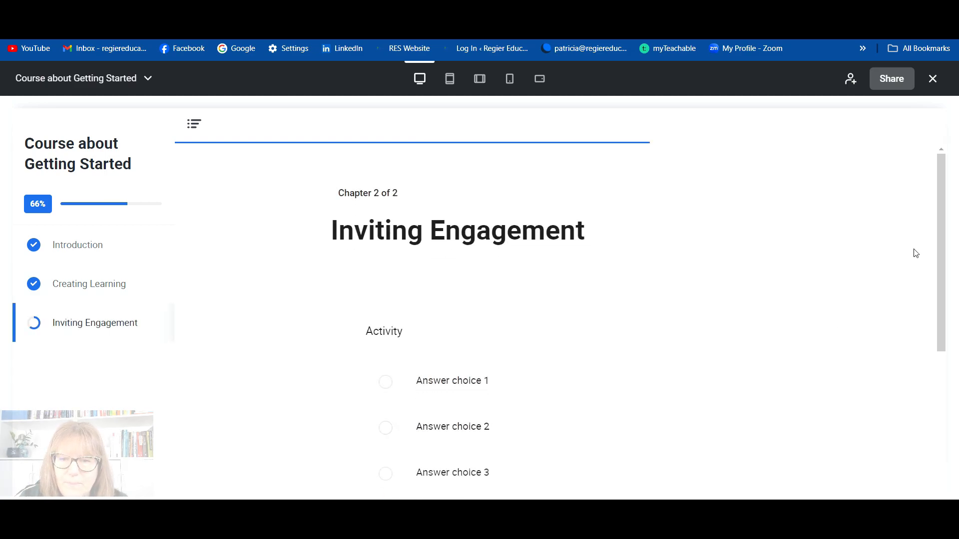
- Try the previewed Activity exercise by submitting Answer choice 1 and reviewing the feedback on all the answers
click(455, 390)
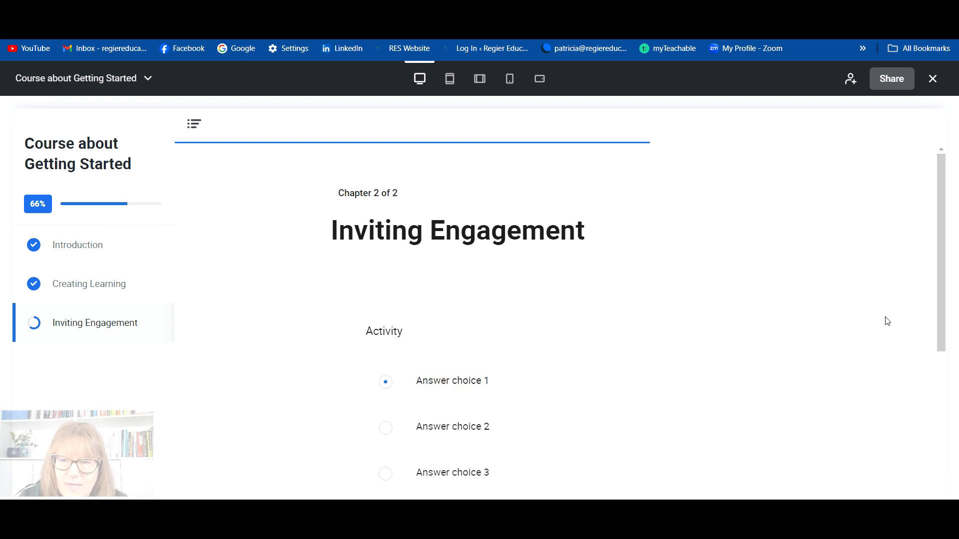
scroll(944, 228, down, 6)
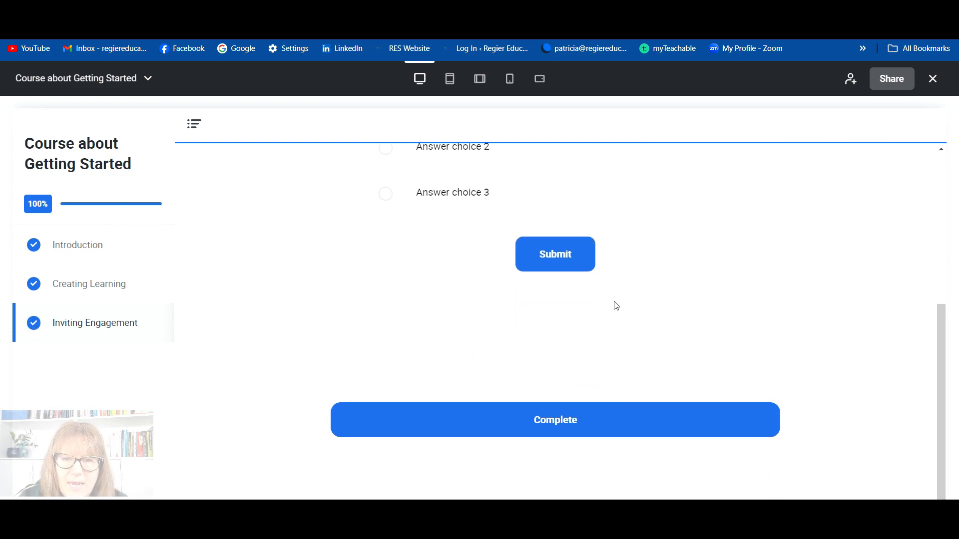
click(567, 273)
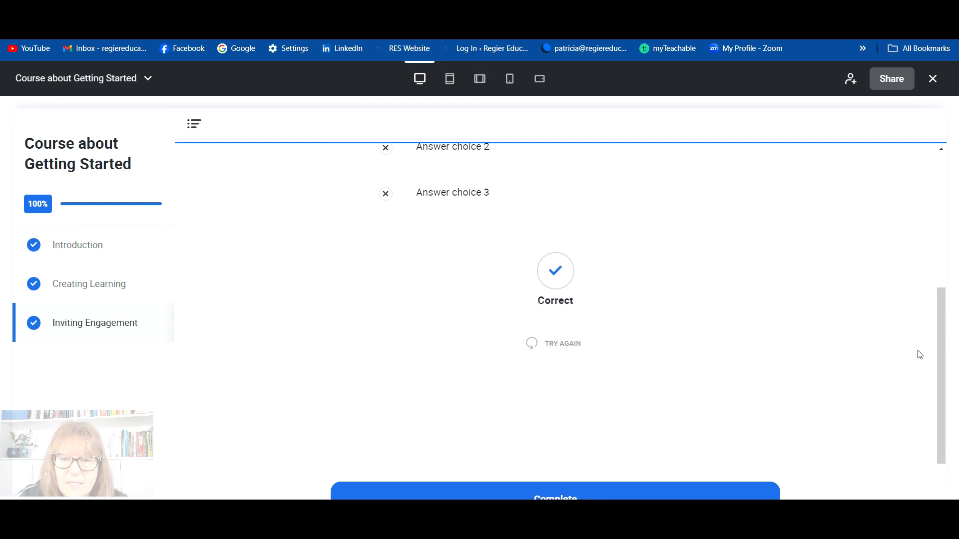
scroll(944, 319, down, 2)
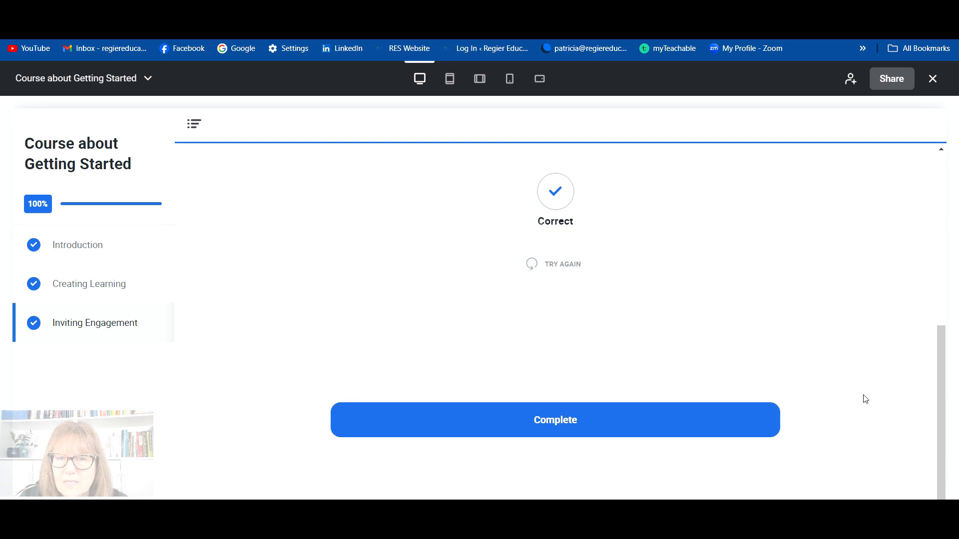
drag(941, 410, 938, 445)
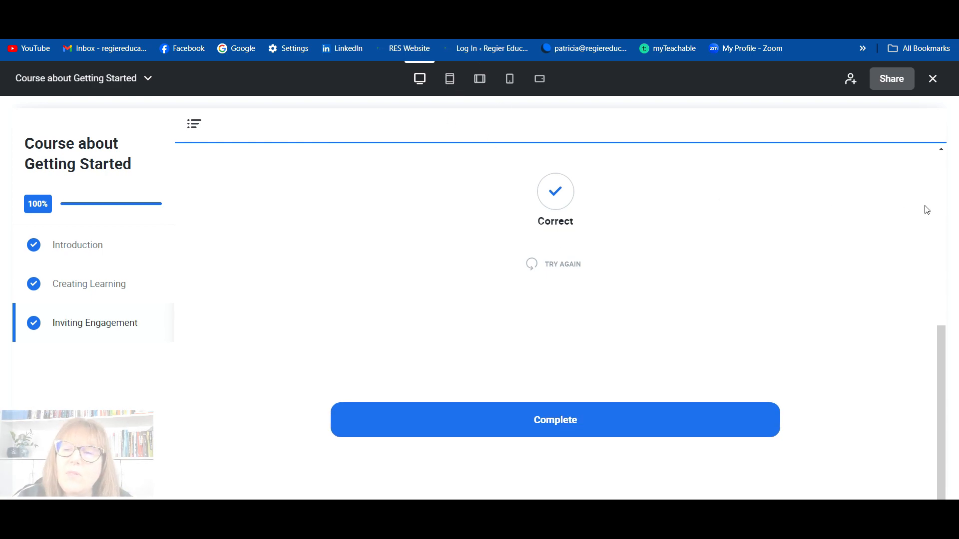
drag(948, 344, 949, 171)
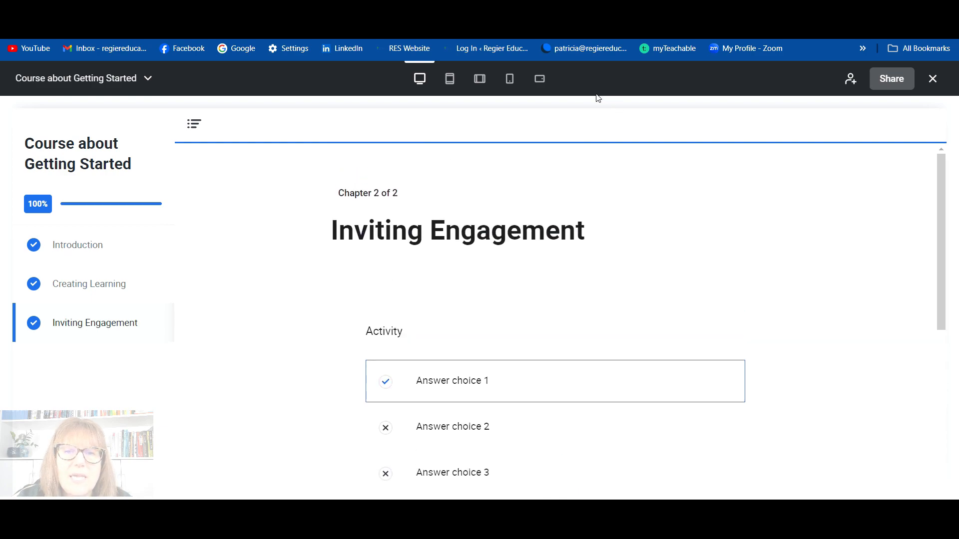
- Preview the course in phone portrait, phone landscape and tablet portrait layouts, looking through the Introduction in phone portrait
click(511, 81)
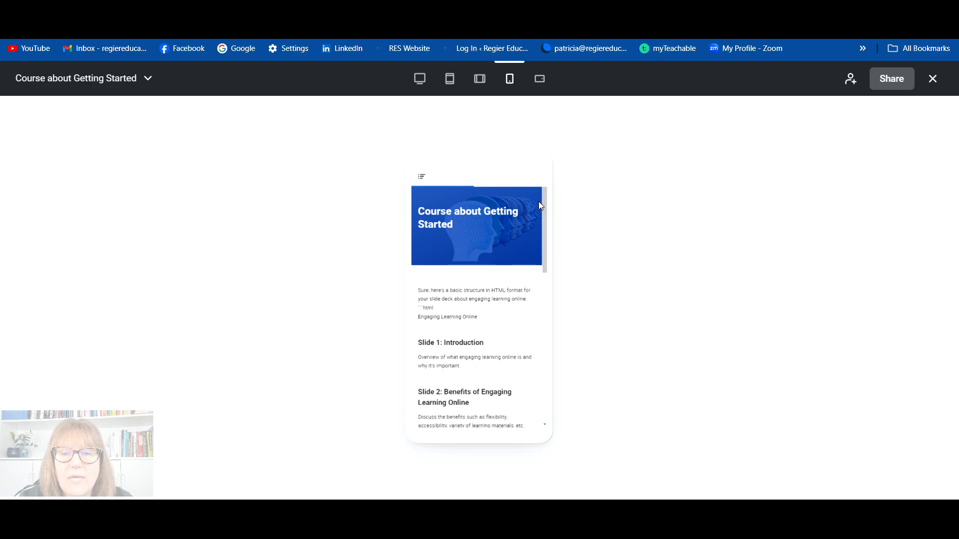
drag(544, 205, 538, 375)
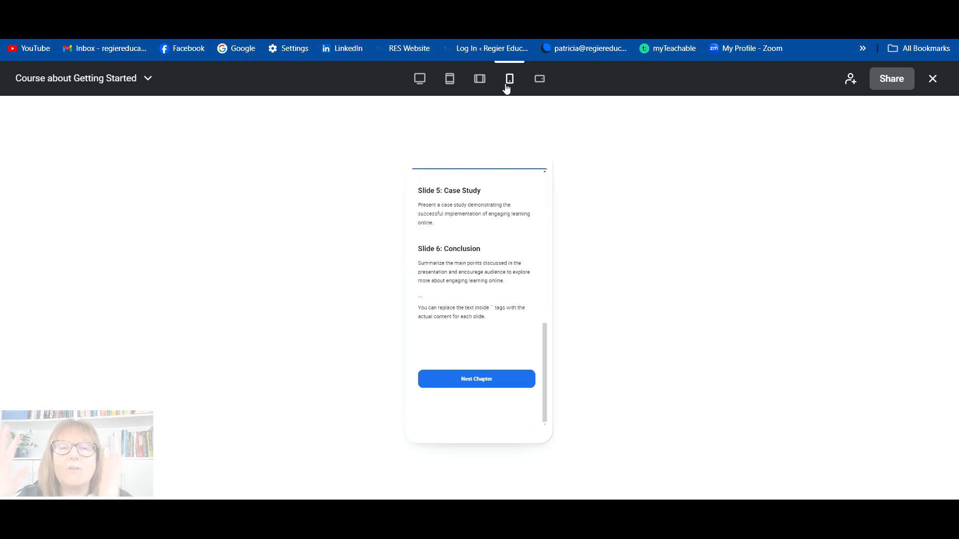
click(539, 91)
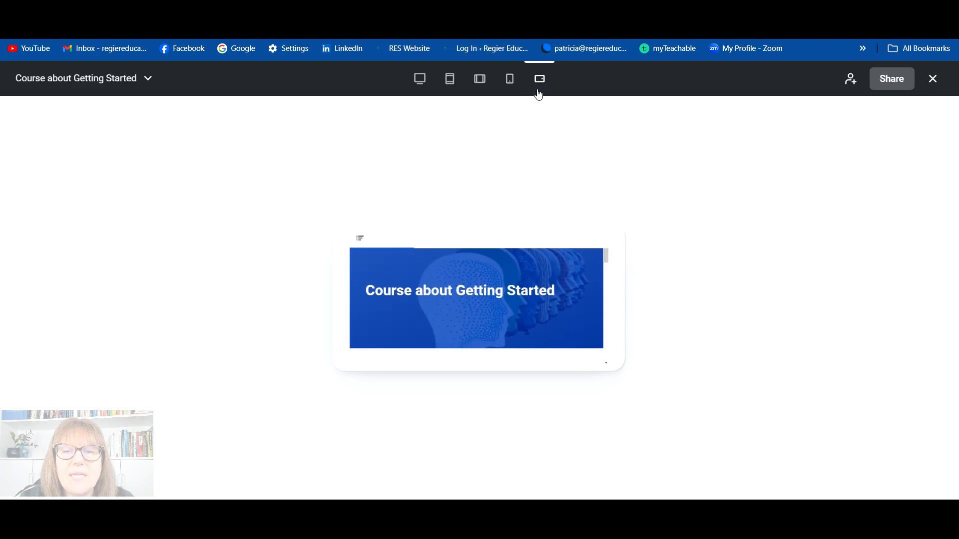
click(450, 79)
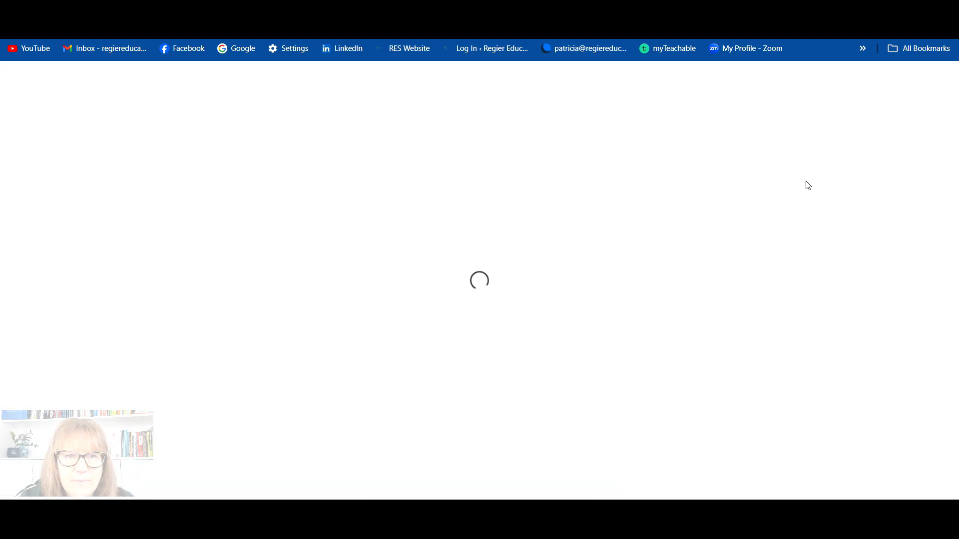
- Make the Course about Getting Started page viewable via link and look over its remaining sharing options
right_click(807, 186)
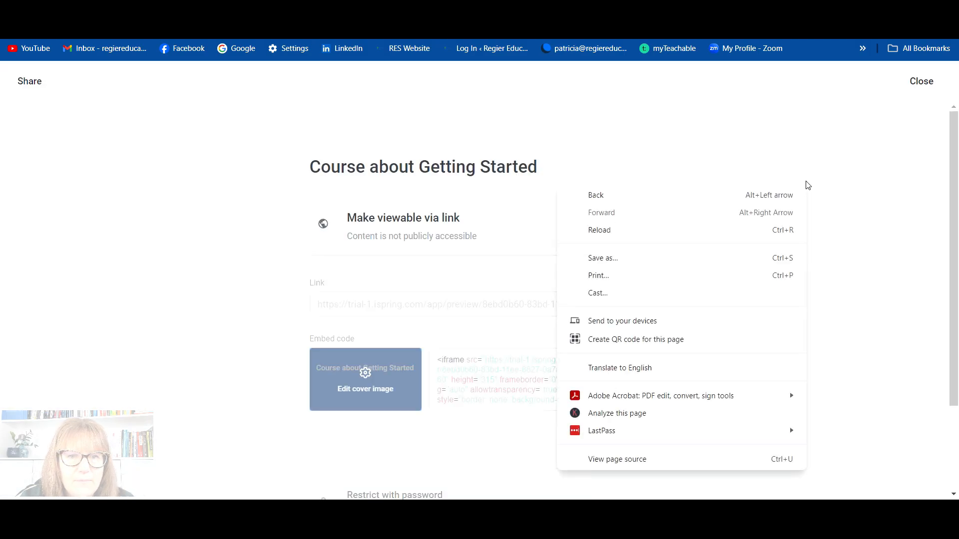
click(514, 270)
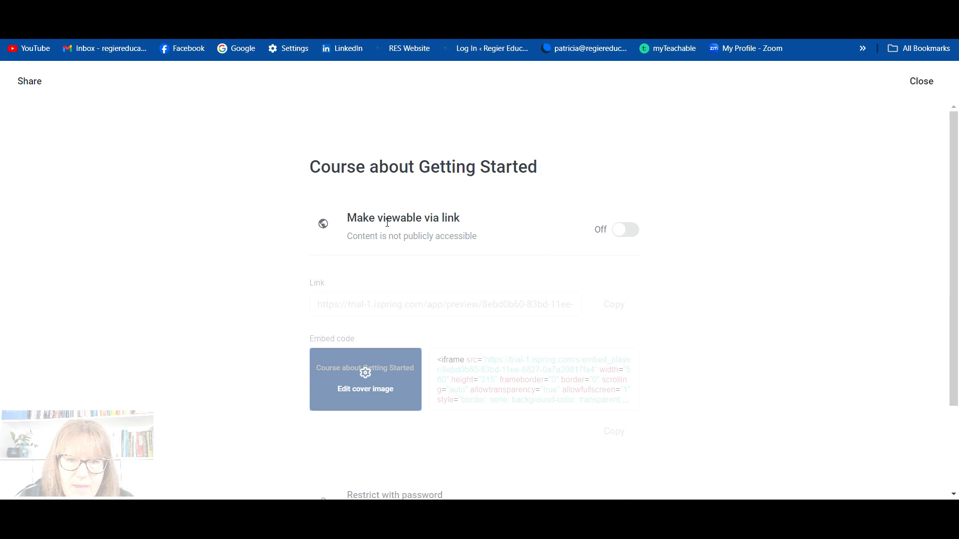
click(620, 237)
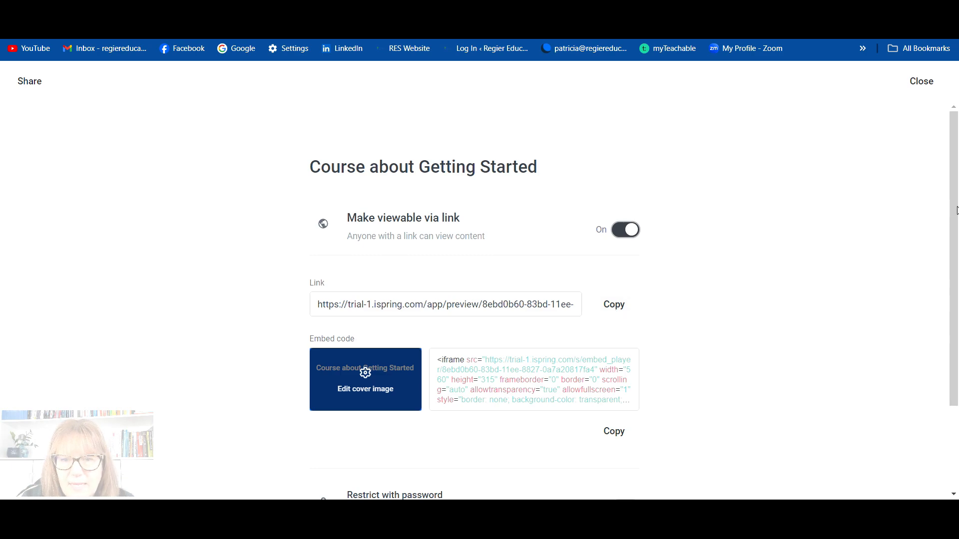
drag(957, 210, 934, 336)
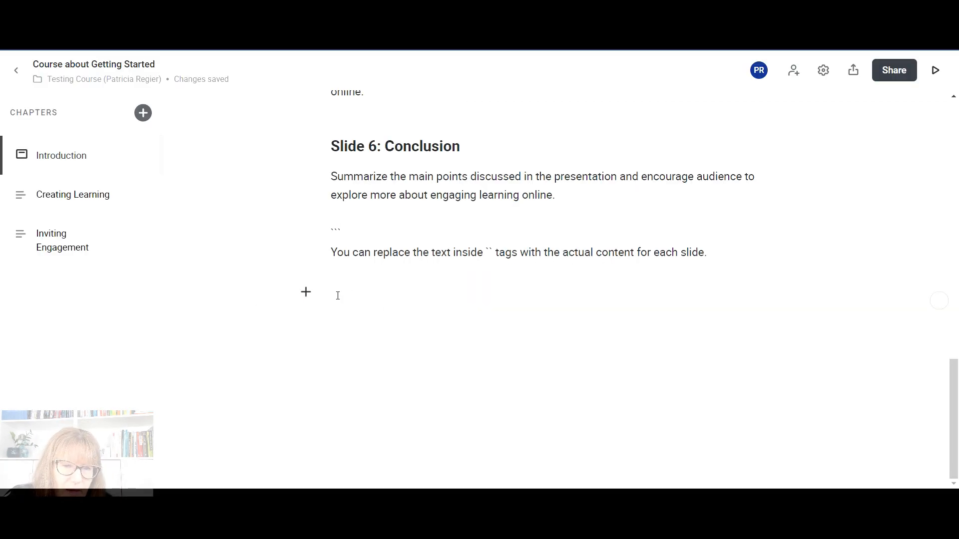
- Insert a Flashcards block with three cards below the last paragraph of the Introduction
click(337, 295)
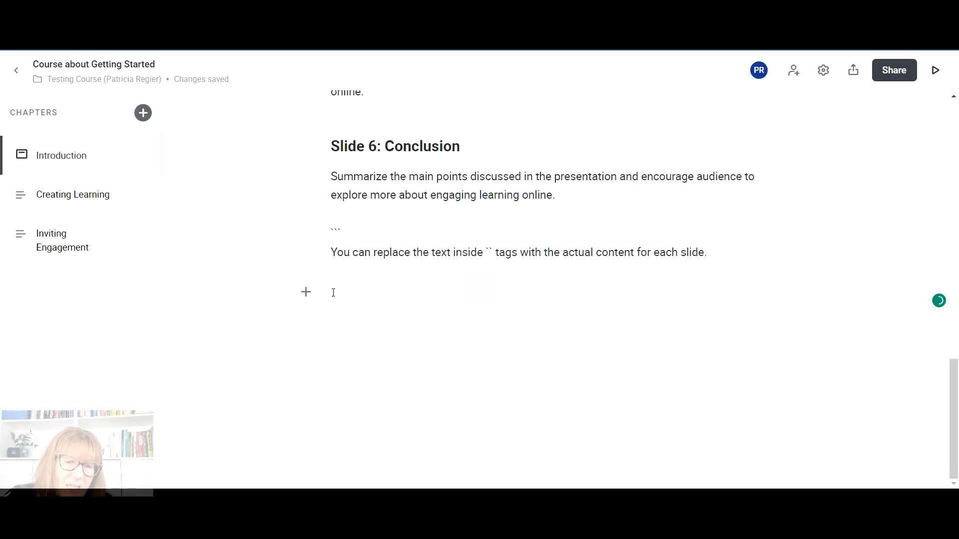
click(306, 299)
drag(431, 97, 423, 242)
click(367, 233)
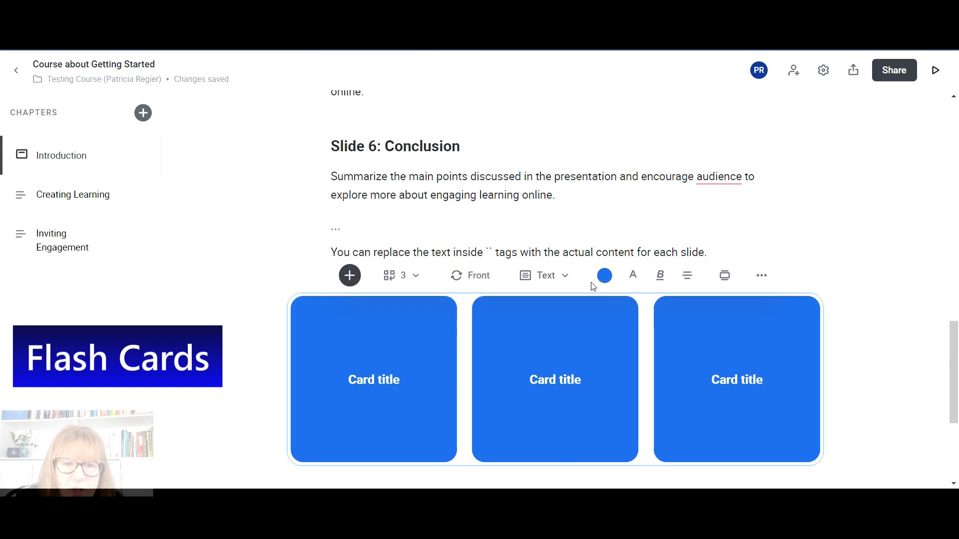
mouse_move(956, 335)
mouse_down()
mouse_move(957, 365)
mouse_move(957, 349)
mouse_up()
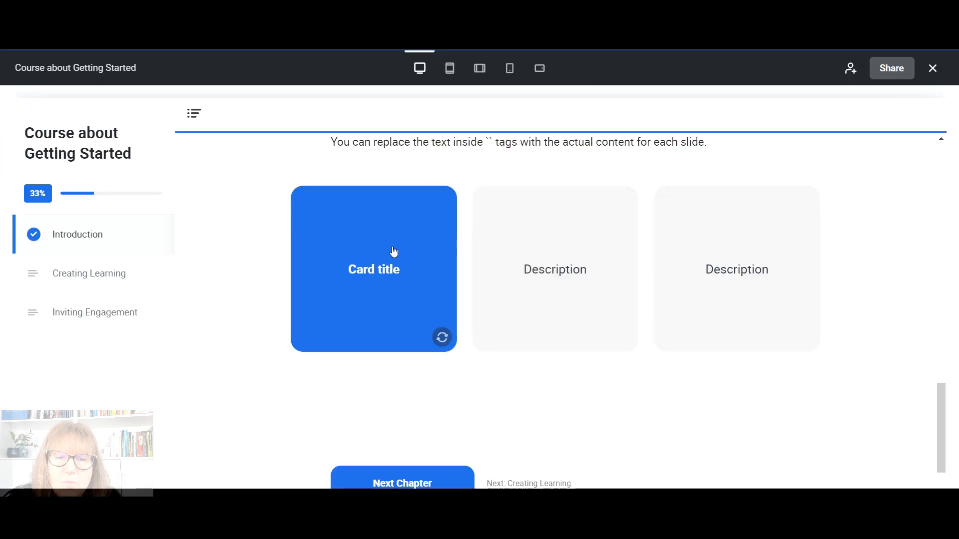
- Test flipping the first and second flashcards in the course preview, and return to editing the page
click(393, 252)
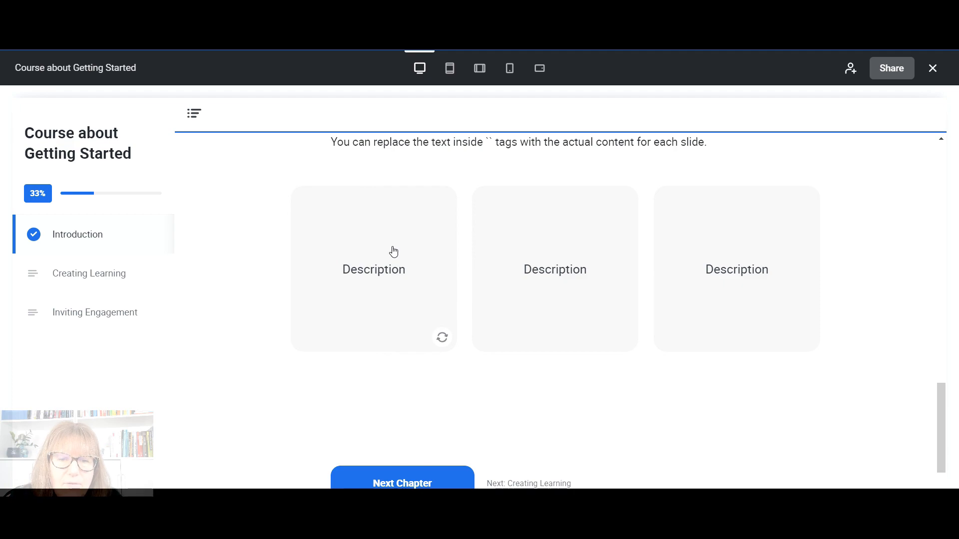
click(575, 260)
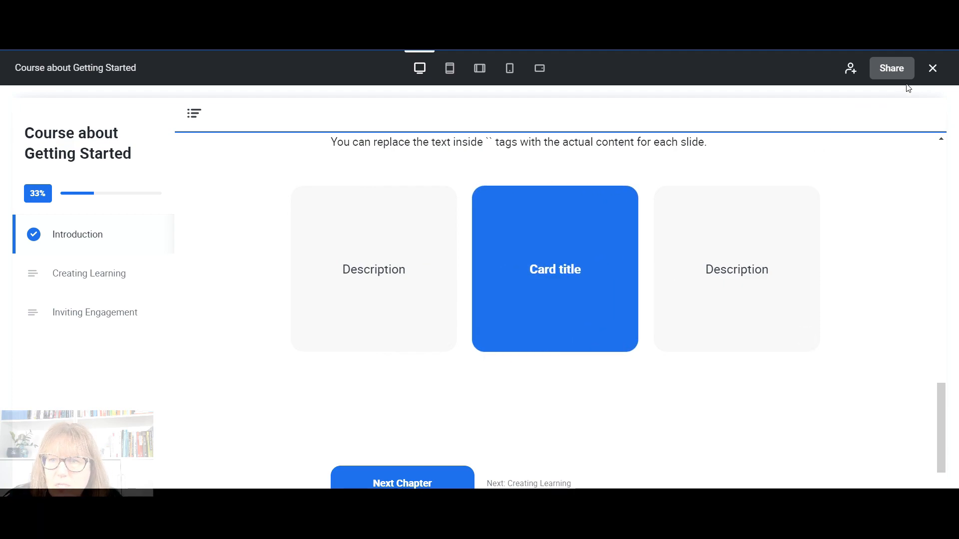
click(933, 68)
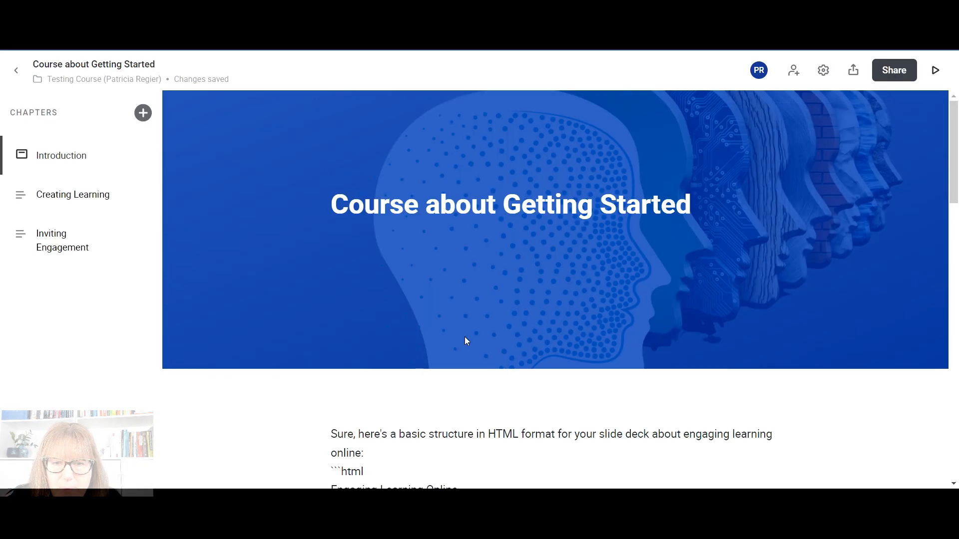
- Replace the description on the back of the first flashcard with "More Details" and check both sides of the cards
drag(954, 149, 942, 404)
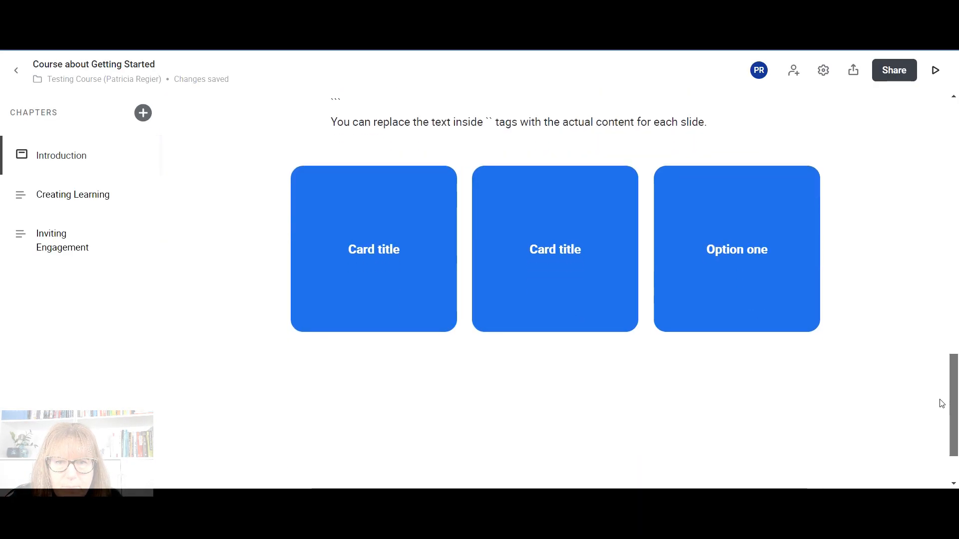
click(407, 194)
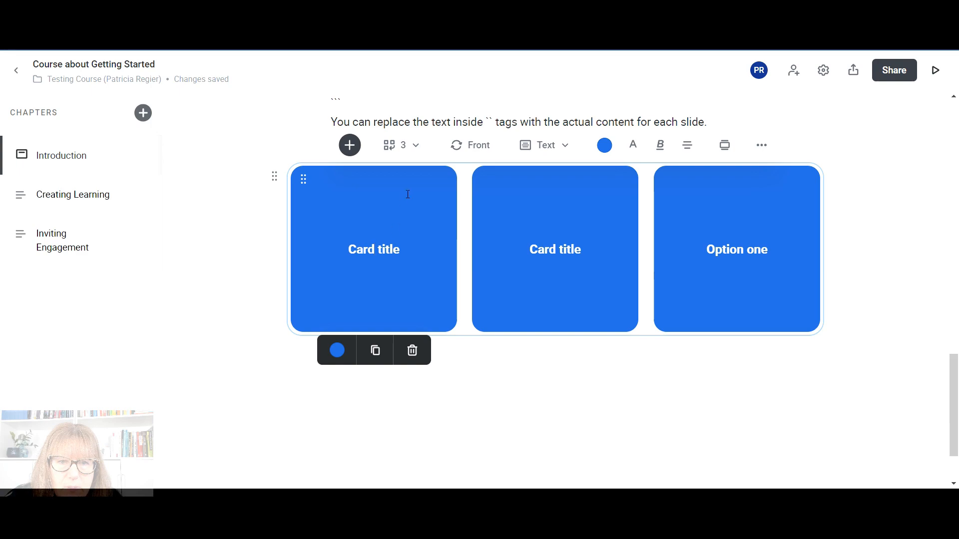
click(465, 148)
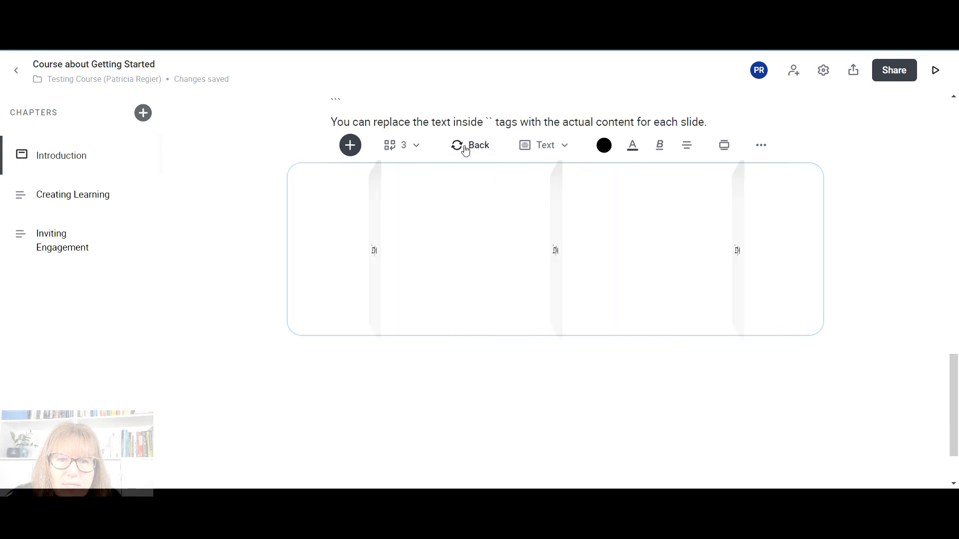
mouse_move(414, 245)
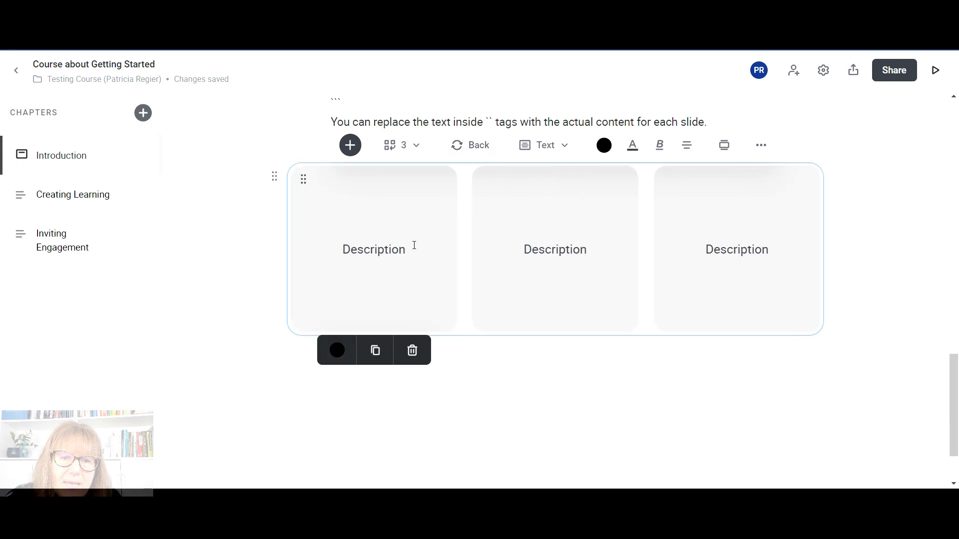
drag(415, 245, 325, 246)
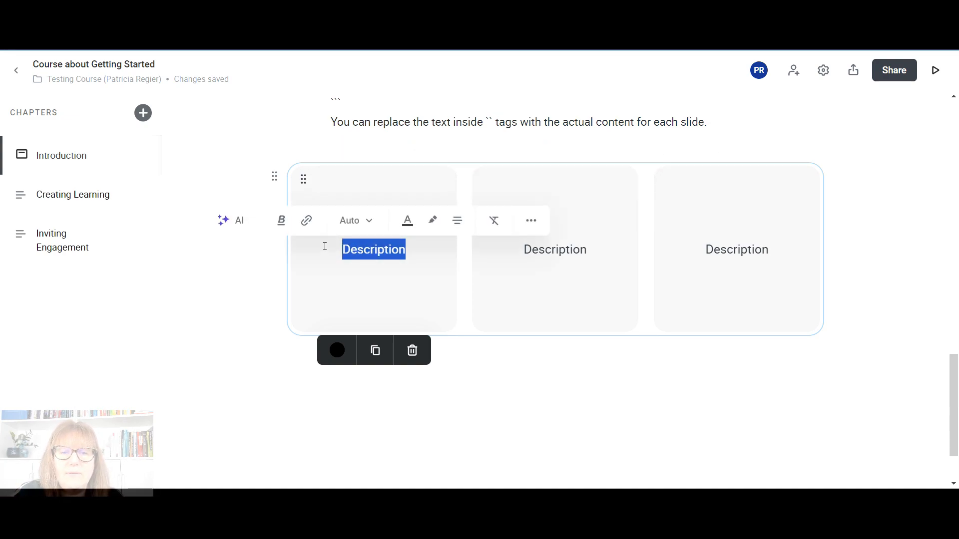
text(More Details)
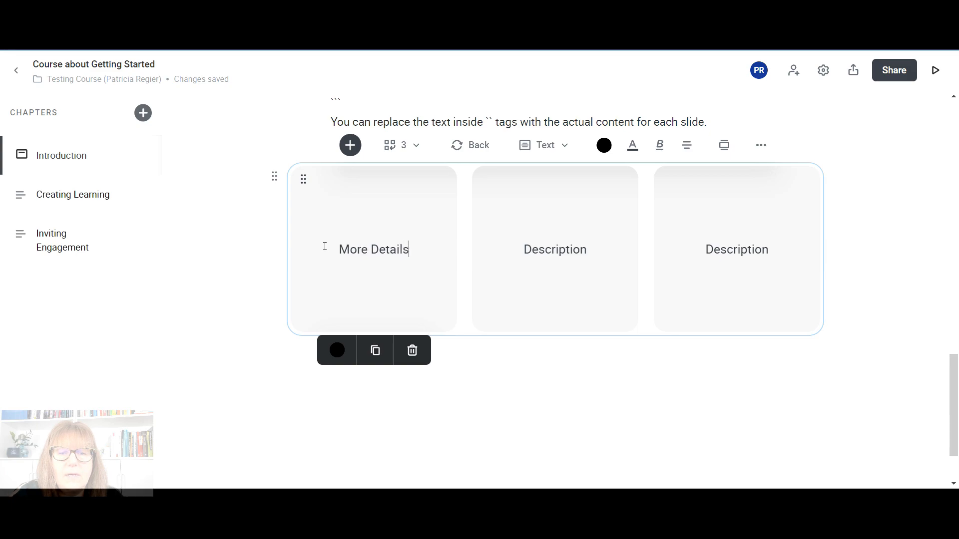
click(471, 146)
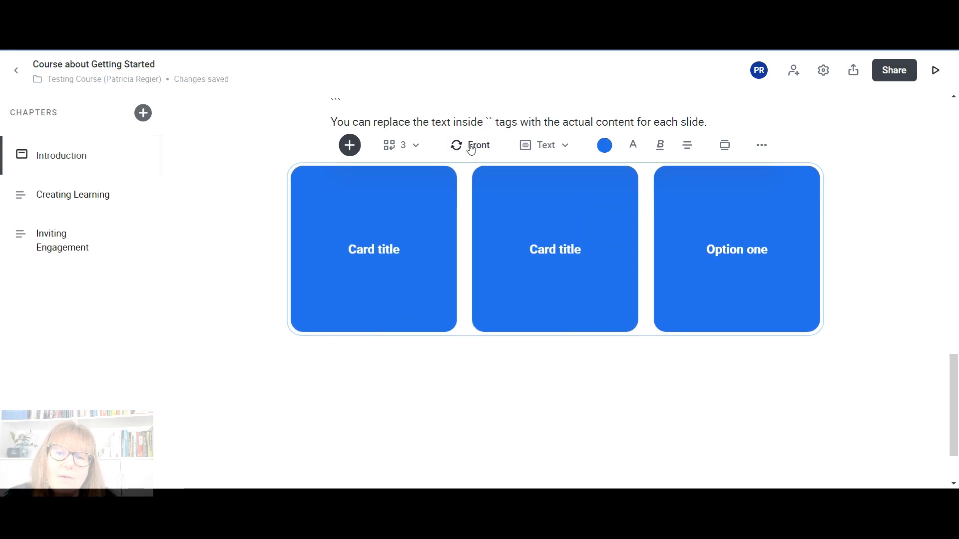
click(471, 147)
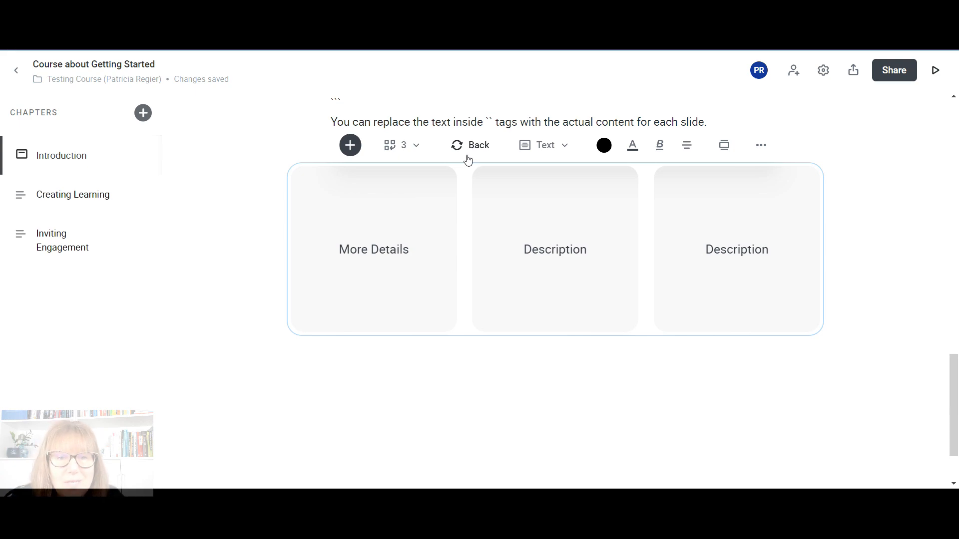
- Look through the content blocks that can be inserted below the flashcards
click(330, 382)
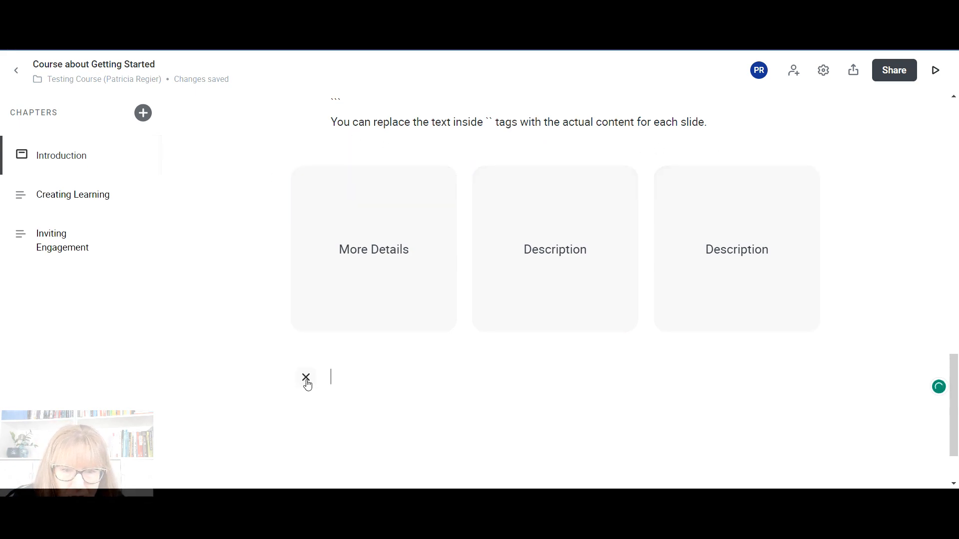
click(304, 379)
drag(424, 149, 426, 313)
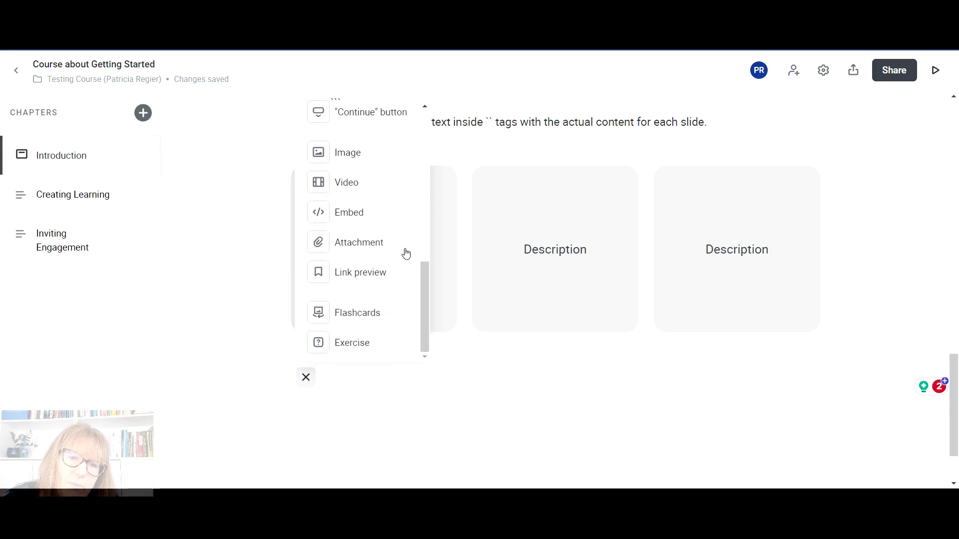
drag(427, 309, 427, 299)
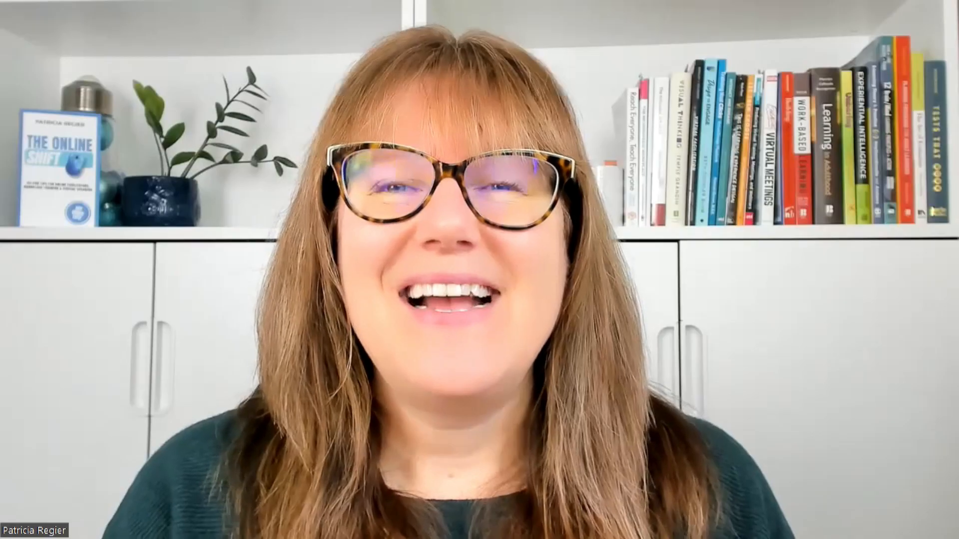